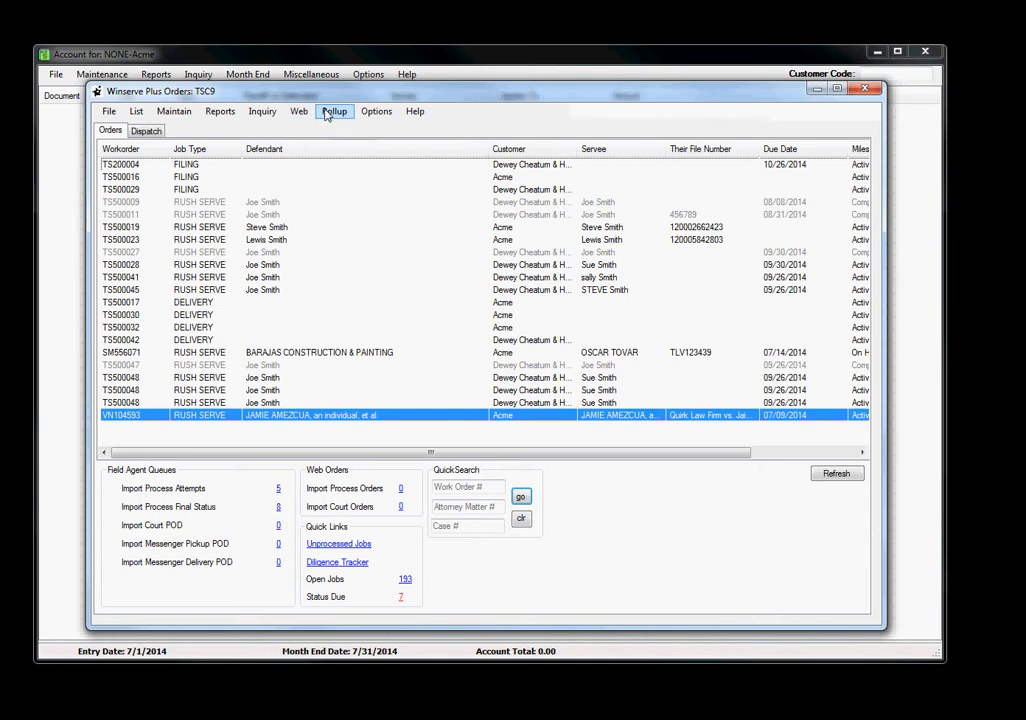
pyautogui.click(330, 112)
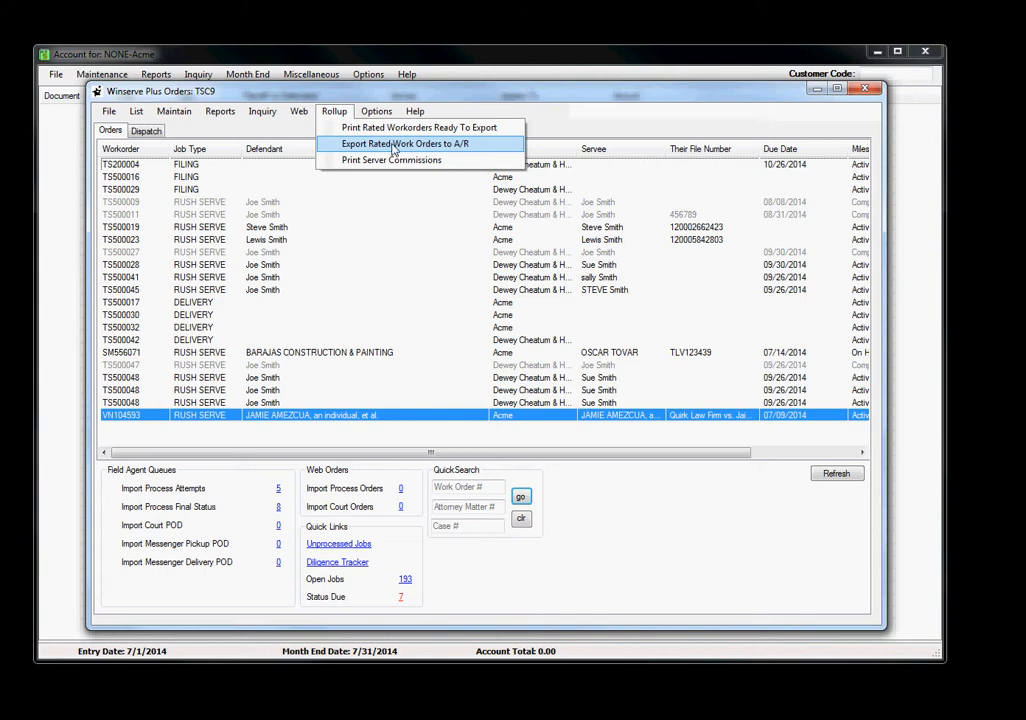
pyautogui.click(264, 88)
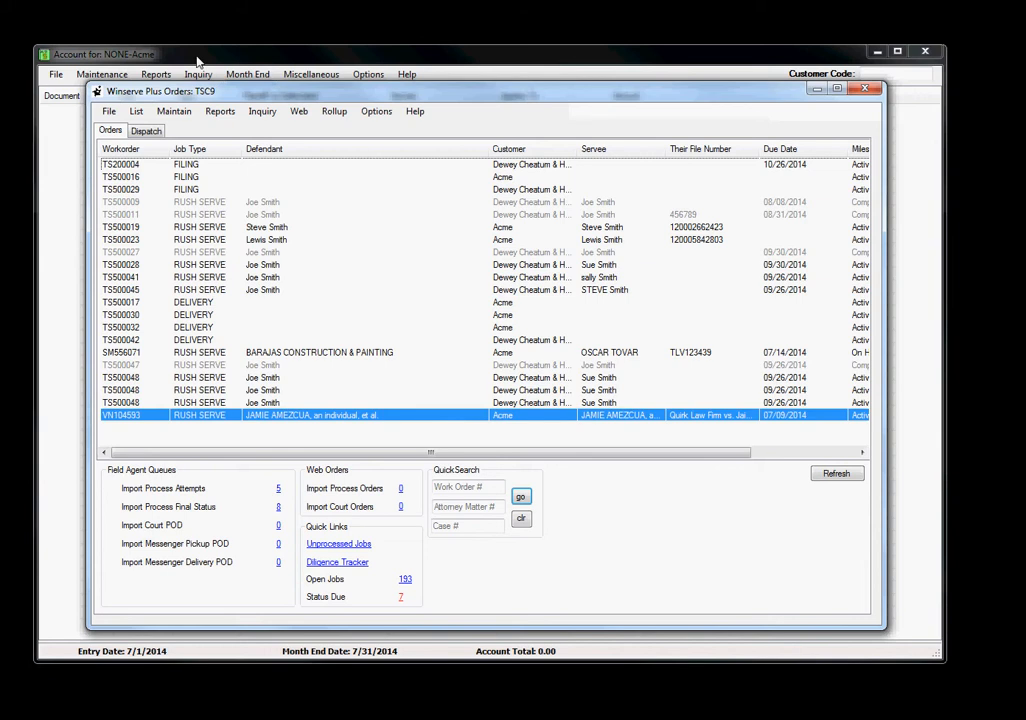
# Switch to the Account window and look over its Import Checks/Invoice options
pyautogui.click(198, 62)
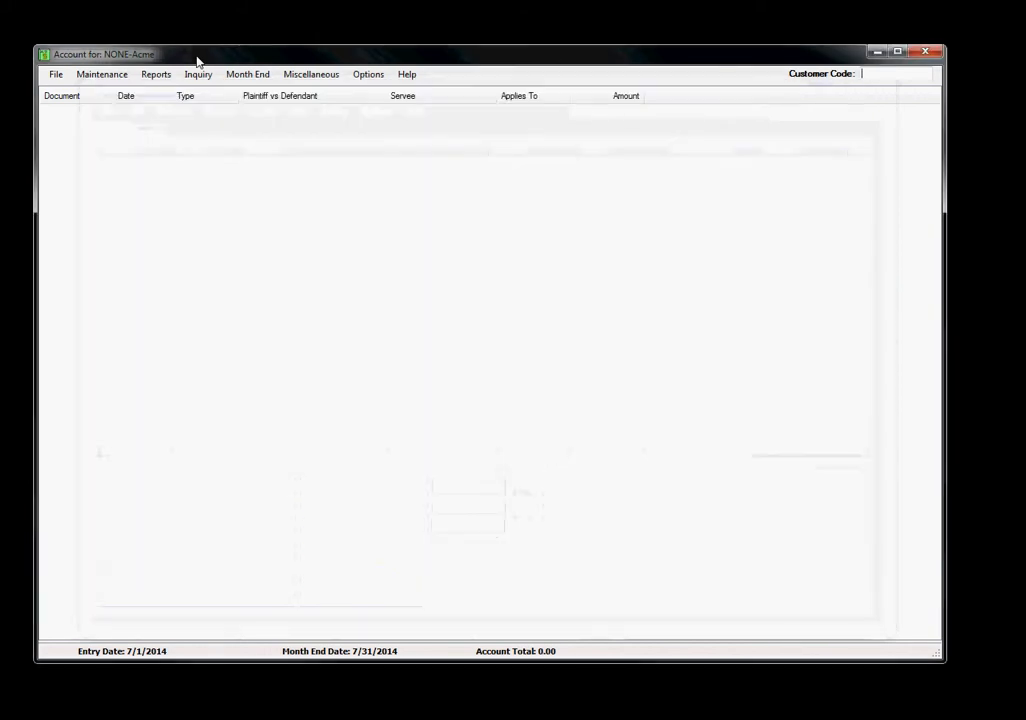
pyautogui.click(56, 76)
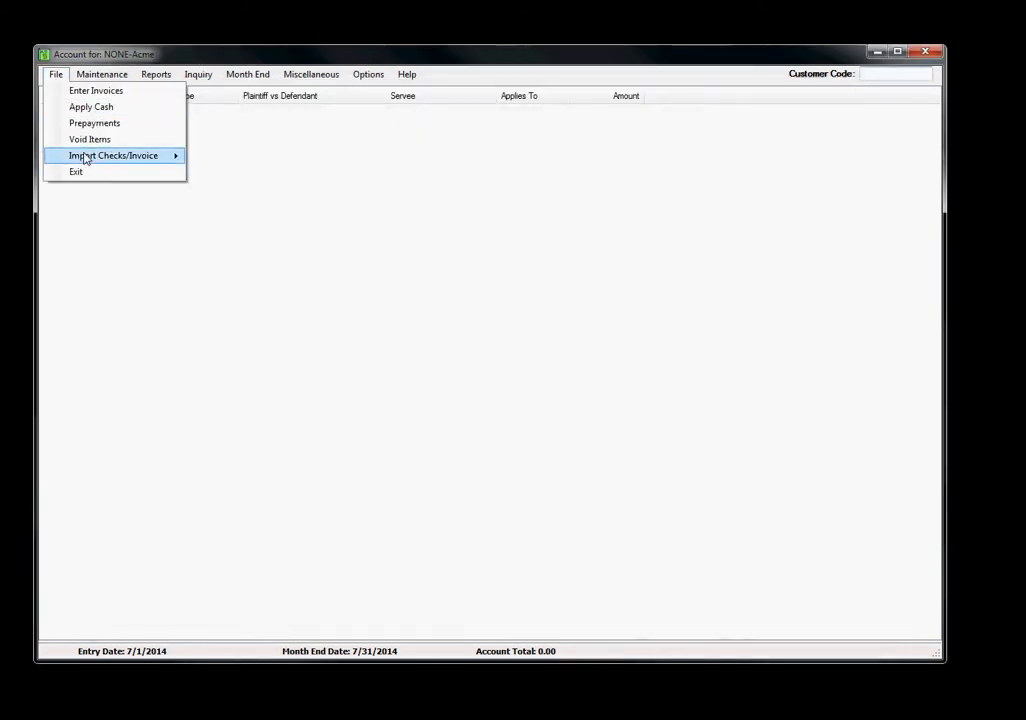
pyautogui.moveTo(82, 156)
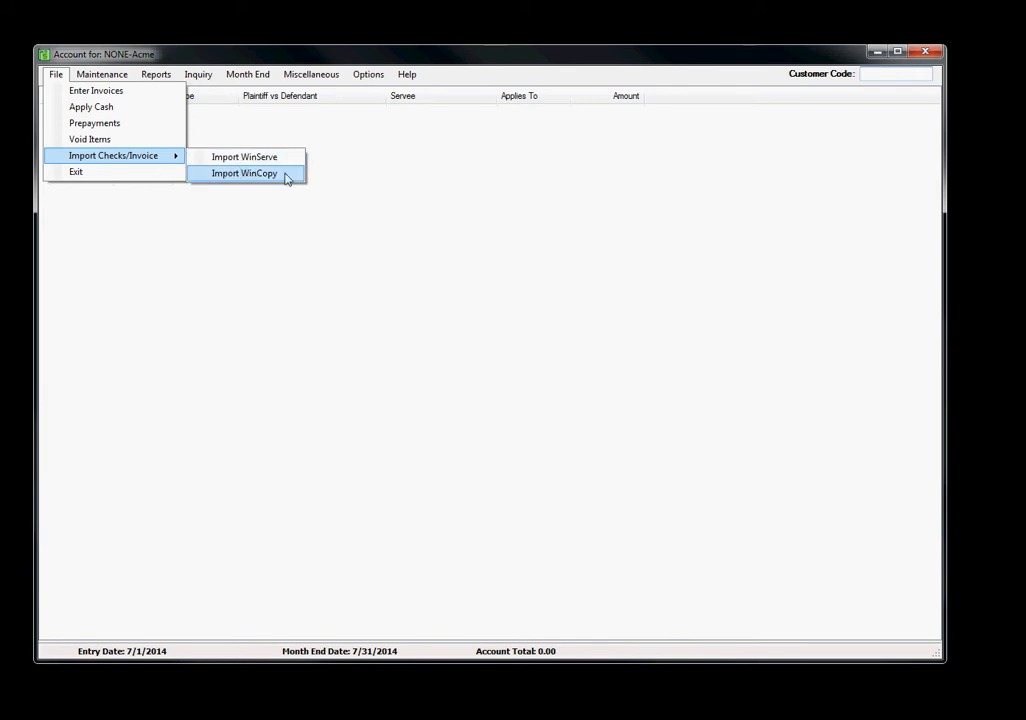
pyautogui.click(224, 55)
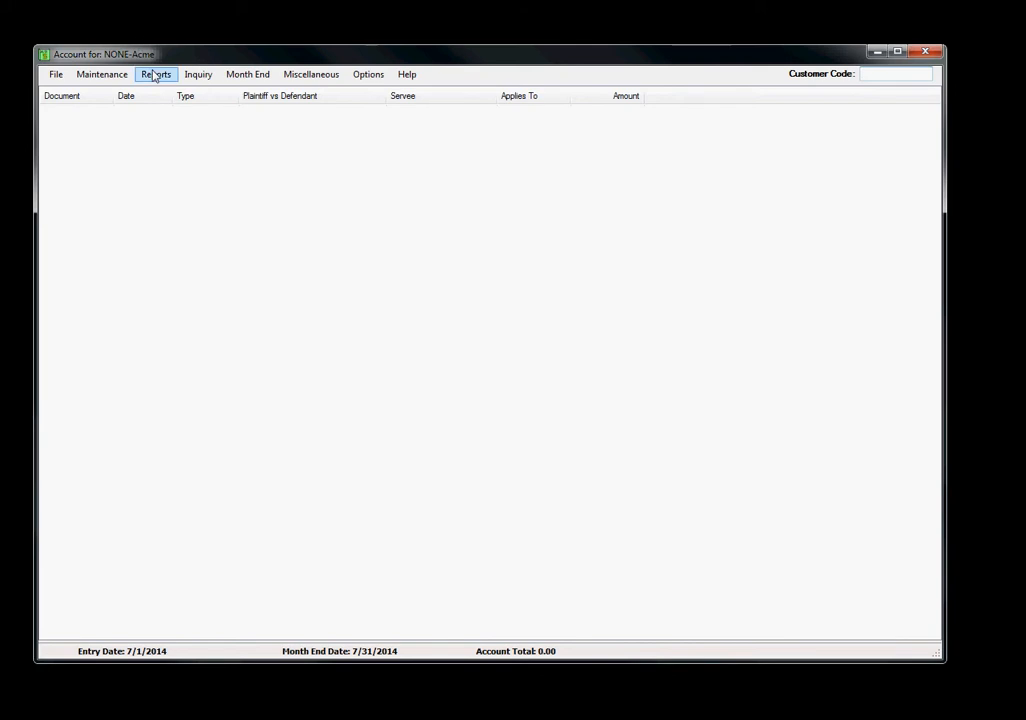
# Create a new sales journal from the journal log, print its report to TSpdf and close the resulting PDF
pyautogui.click(201, 77)
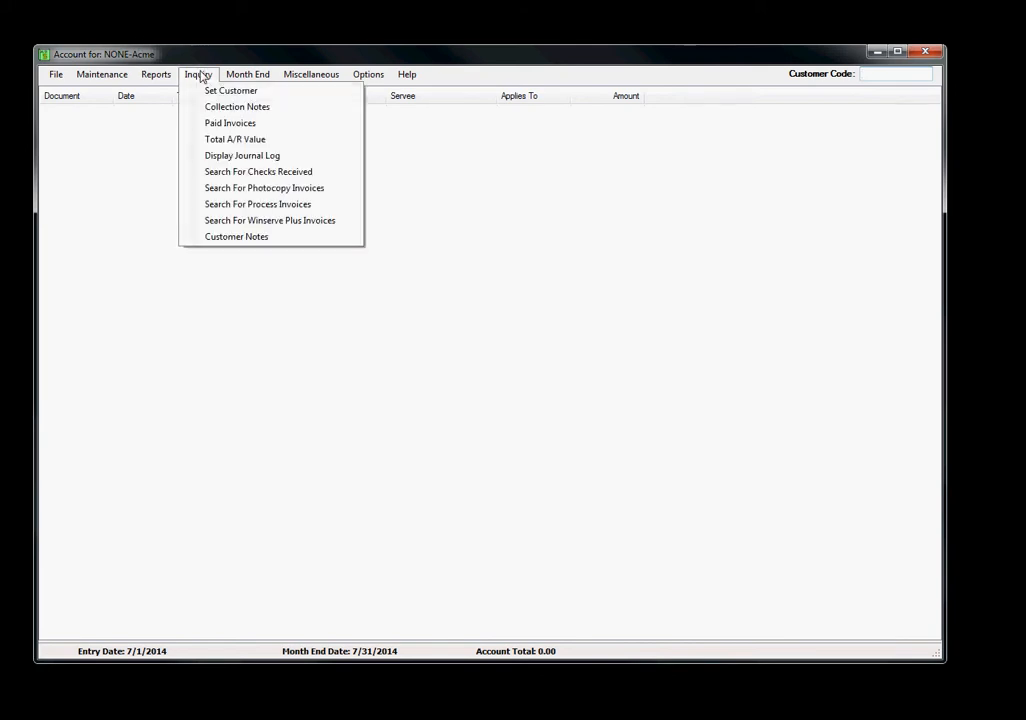
pyautogui.click(225, 157)
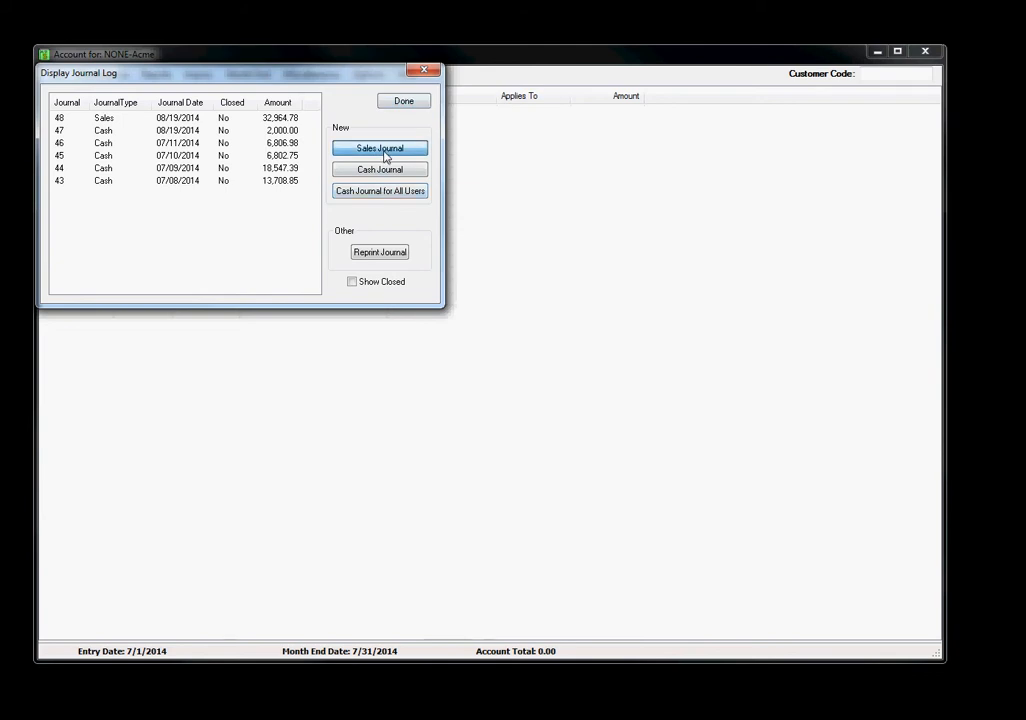
pyautogui.click(381, 150)
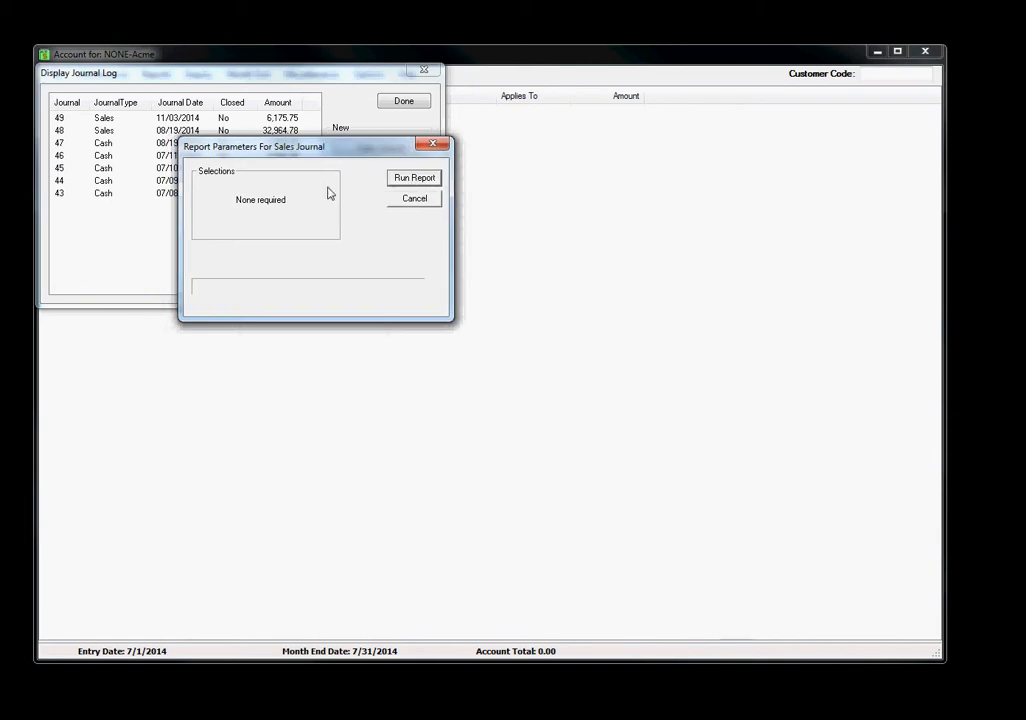
pyautogui.click(422, 182)
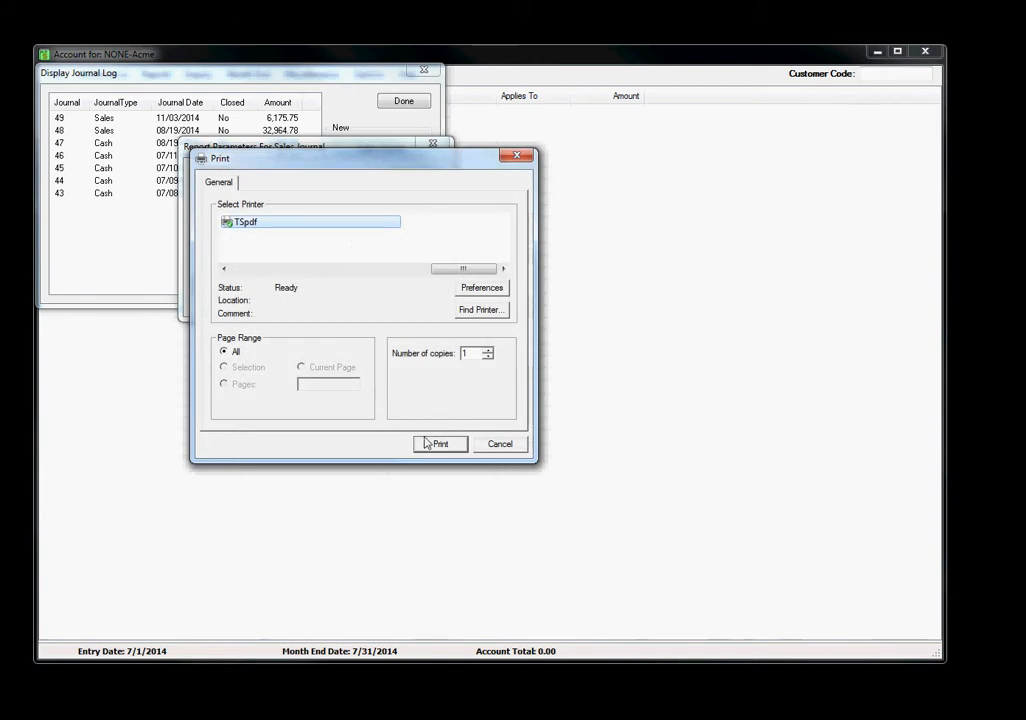
pyautogui.click(435, 444)
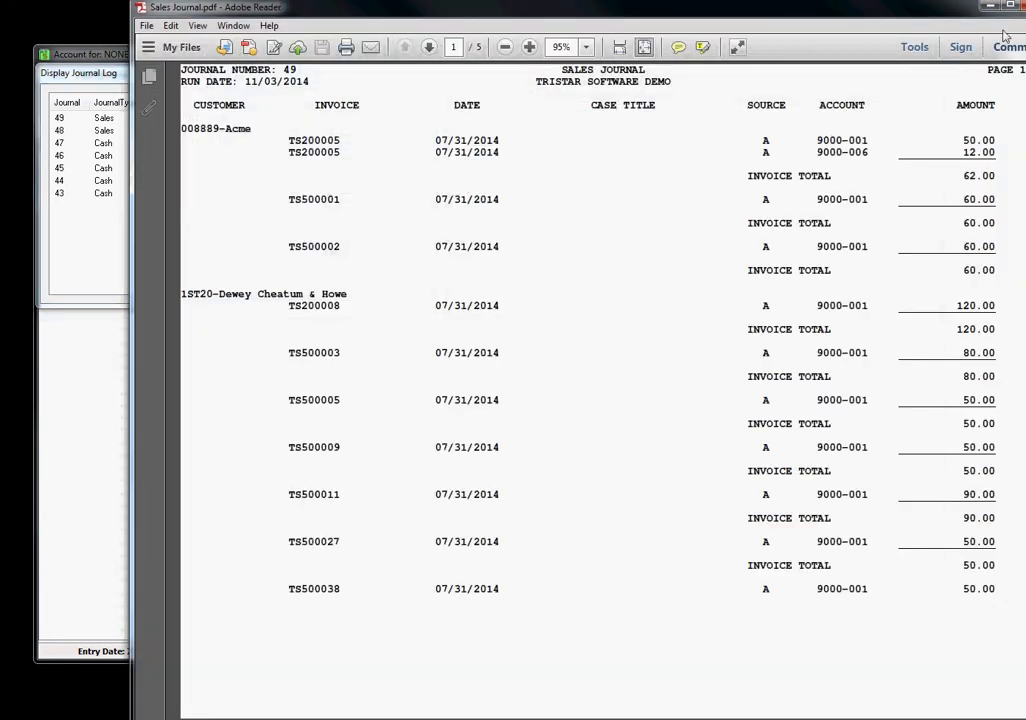
pyautogui.moveTo(960, 14); pyautogui.dragTo(855, 30)
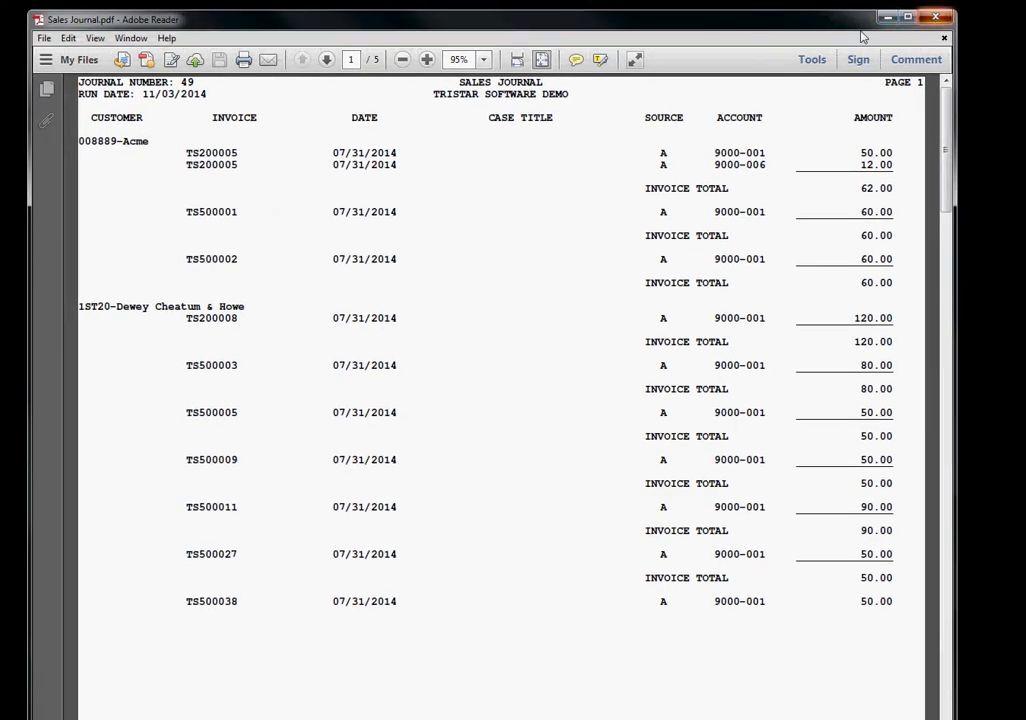
pyautogui.click(935, 16)
# Create a new cash journal for all users, print its report to TSpdf and close the journal log
pyautogui.click(380, 174)
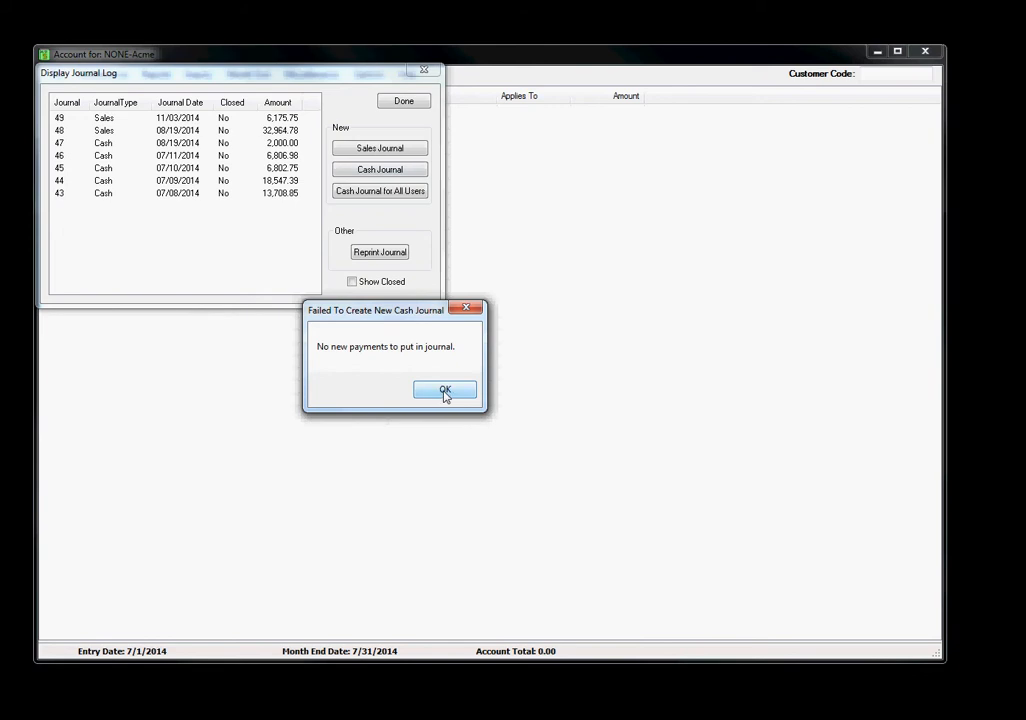
pyautogui.click(446, 392)
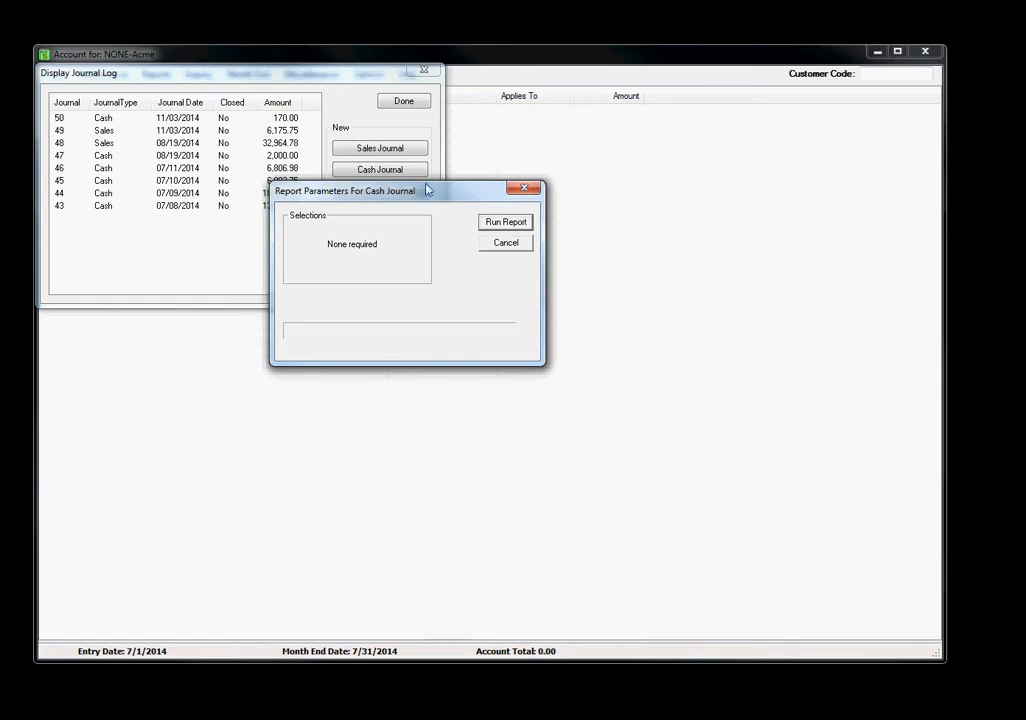
pyautogui.moveTo(384, 193); pyautogui.dragTo(394, 253)
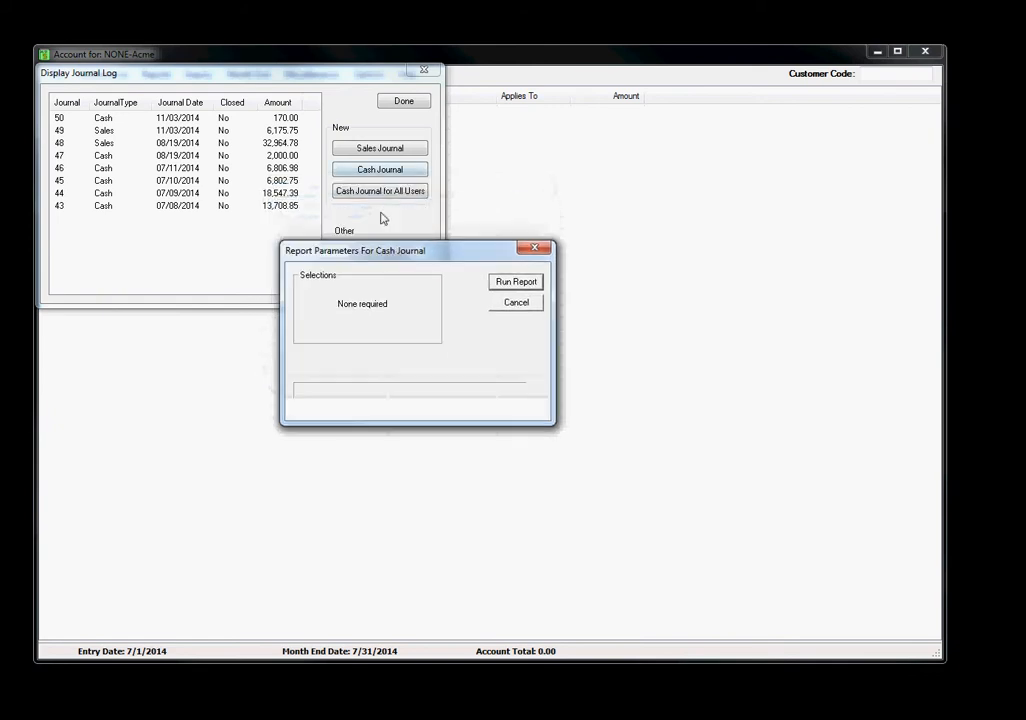
pyautogui.click(517, 282)
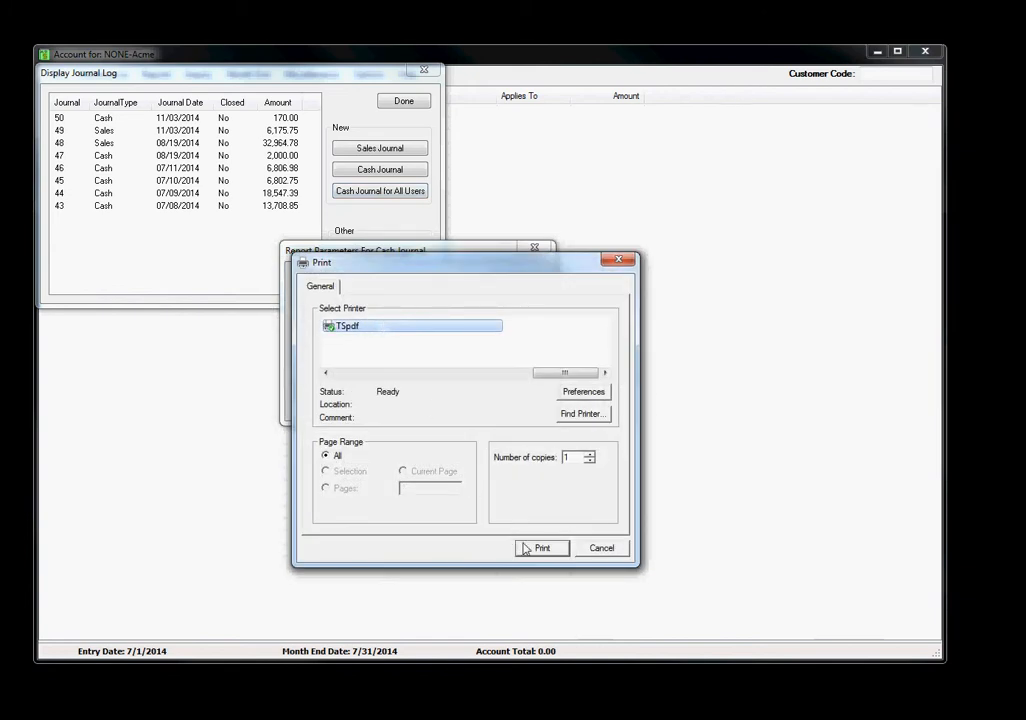
pyautogui.click(533, 537)
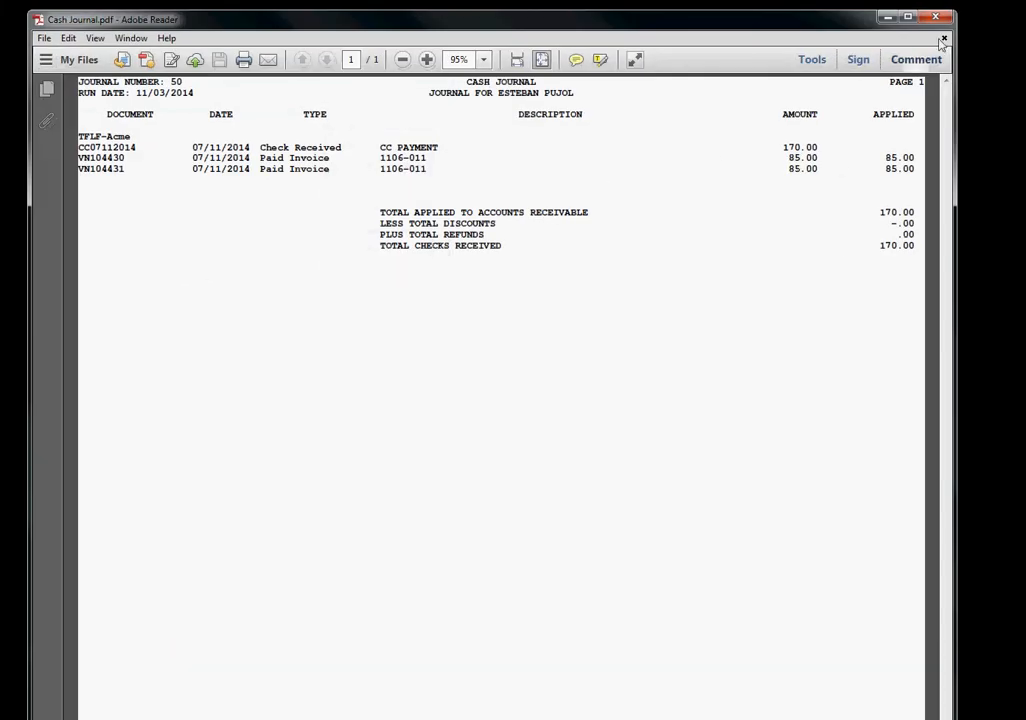
pyautogui.click(936, 19)
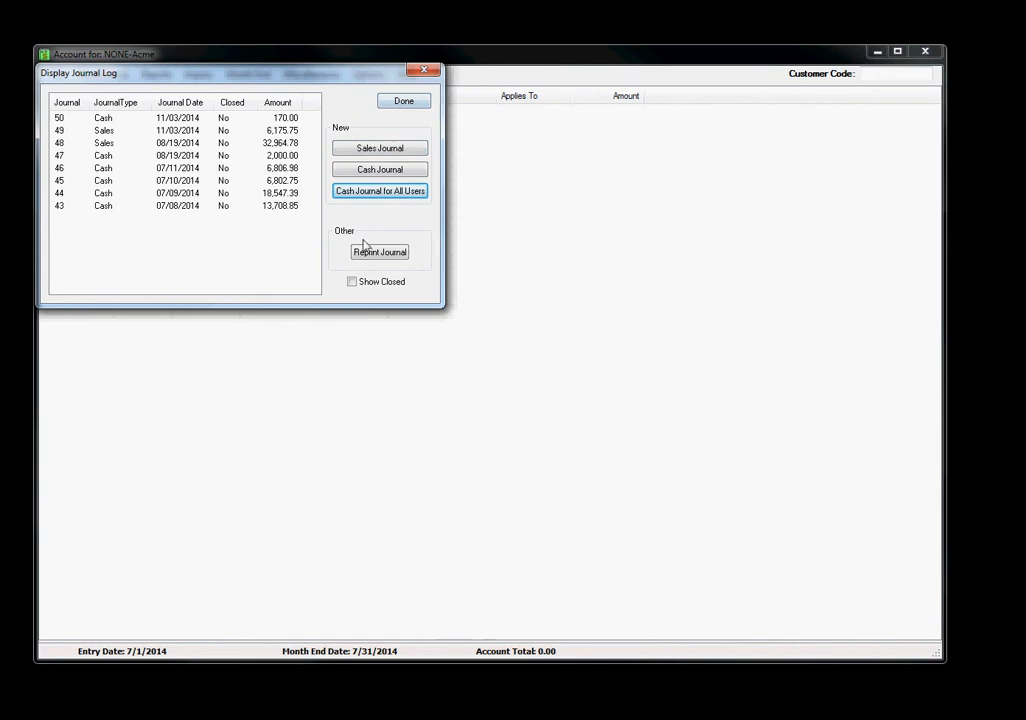
pyautogui.click(416, 103)
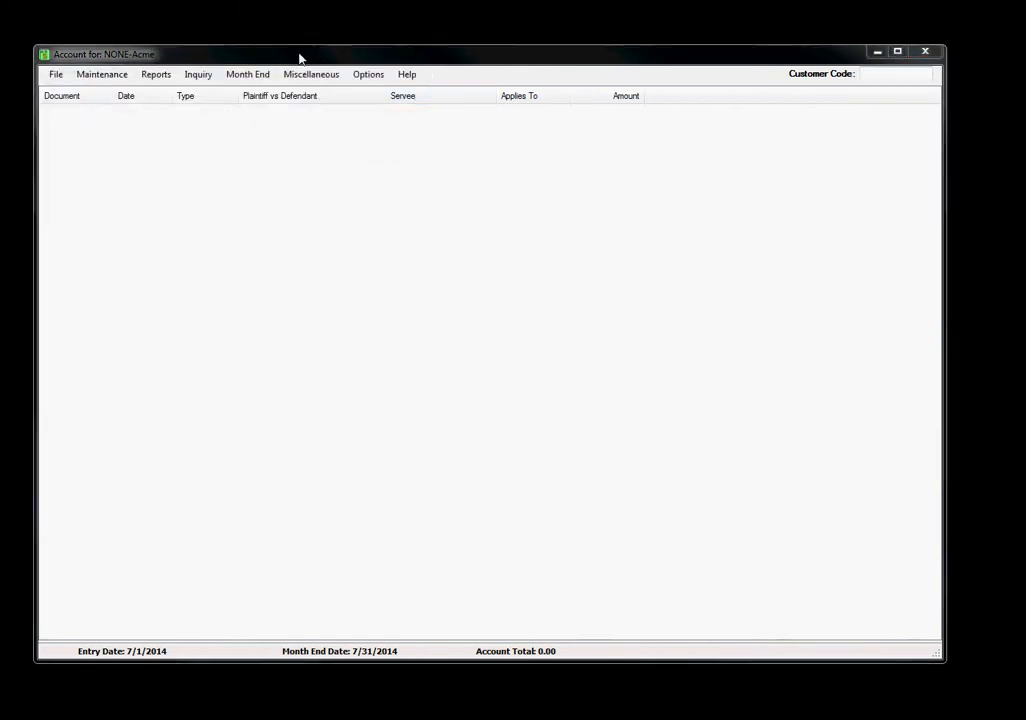
# Purge the open items using a purge date of 11/3/2014
pyautogui.click(251, 78)
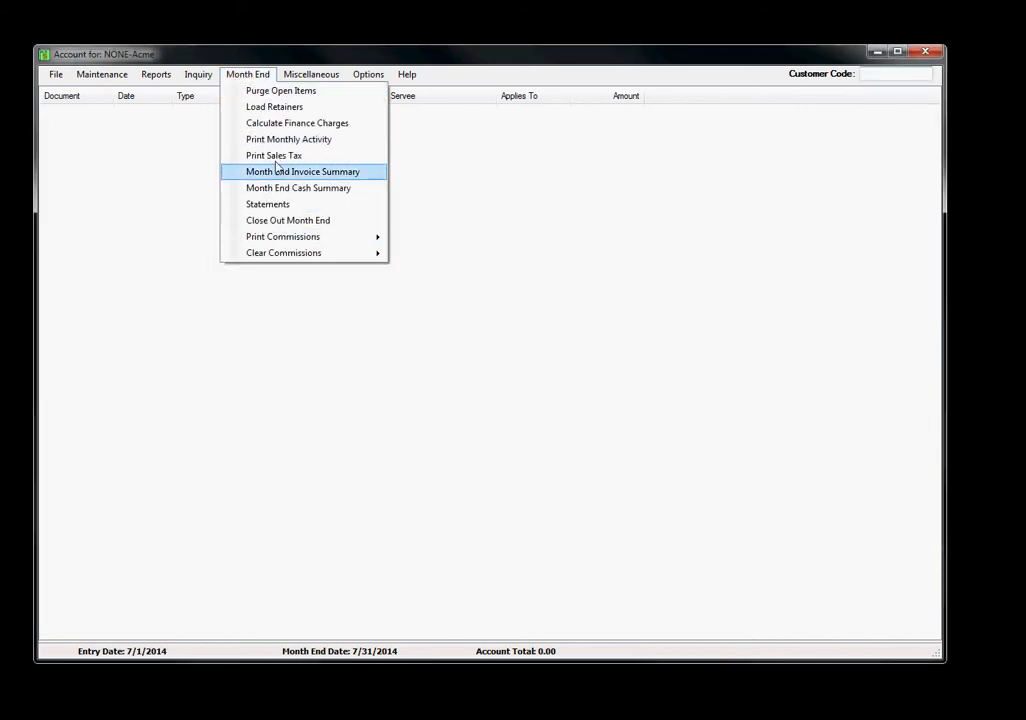
pyautogui.click(292, 96)
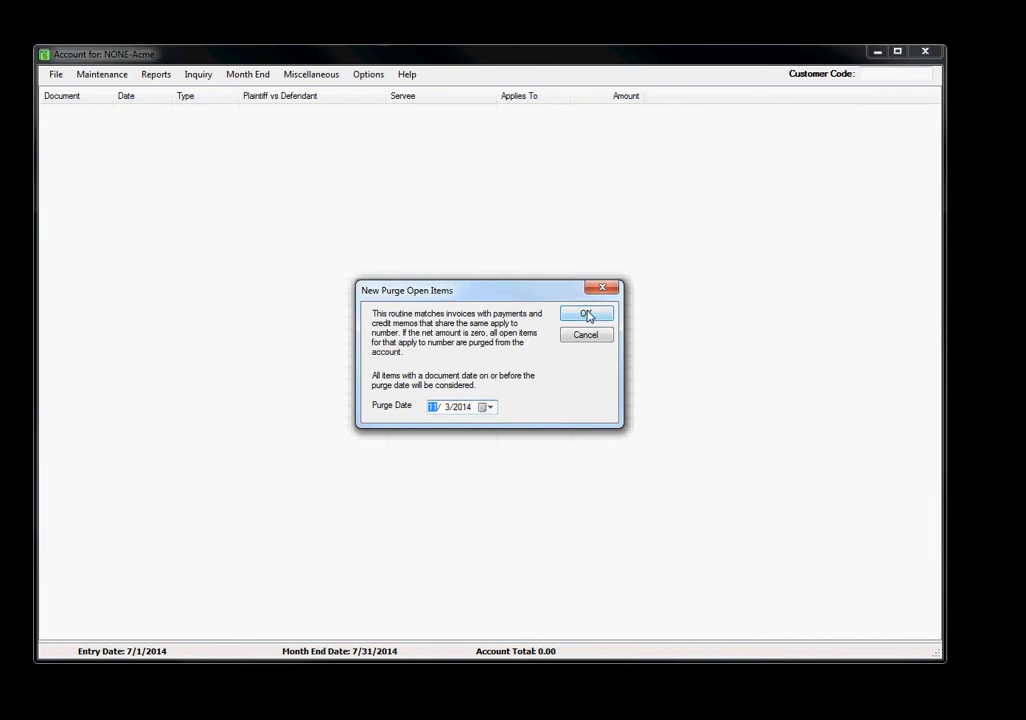
pyautogui.click(587, 316)
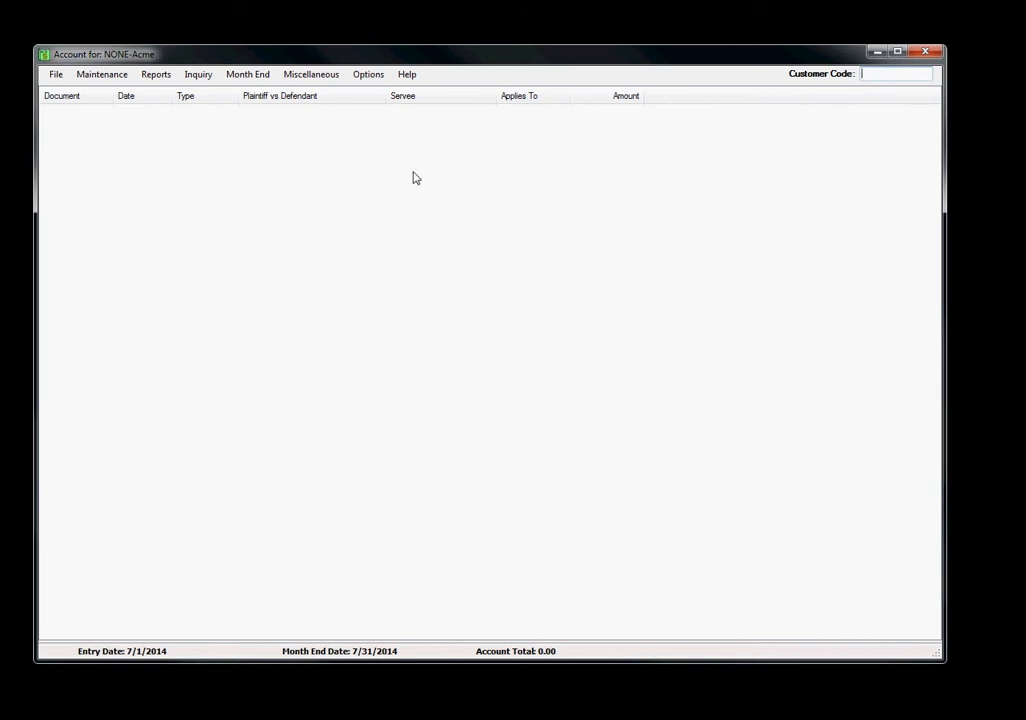
# Start loading retainers, with 9000-010 Retainer as the income account and Headquarters as the branch
pyautogui.click(257, 79)
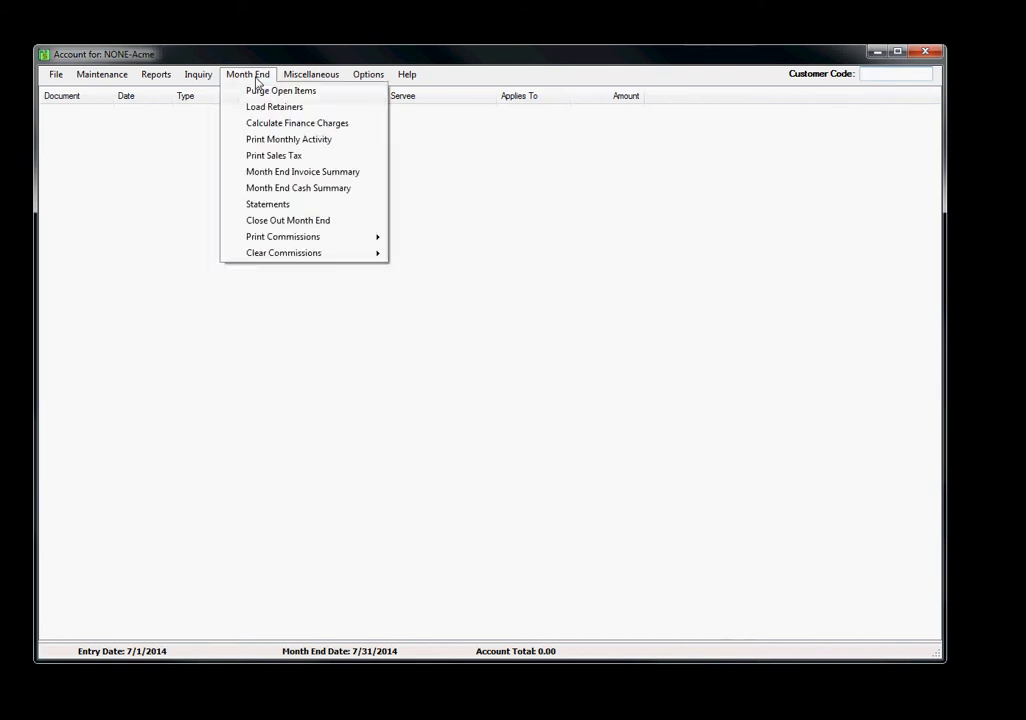
pyautogui.click(305, 115)
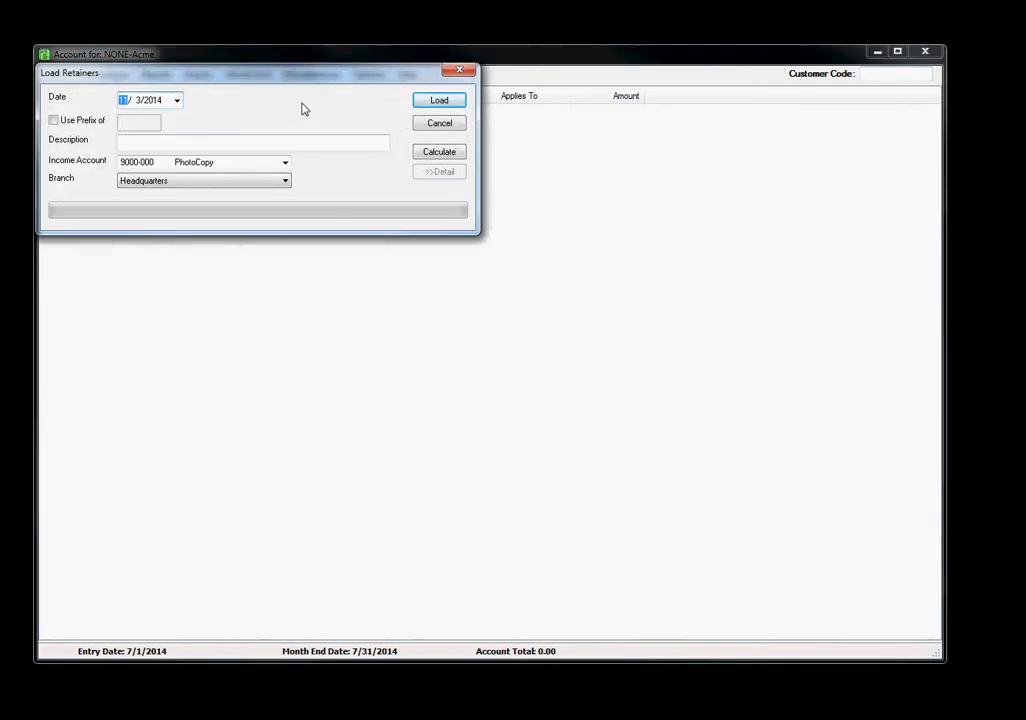
pyautogui.click(286, 165)
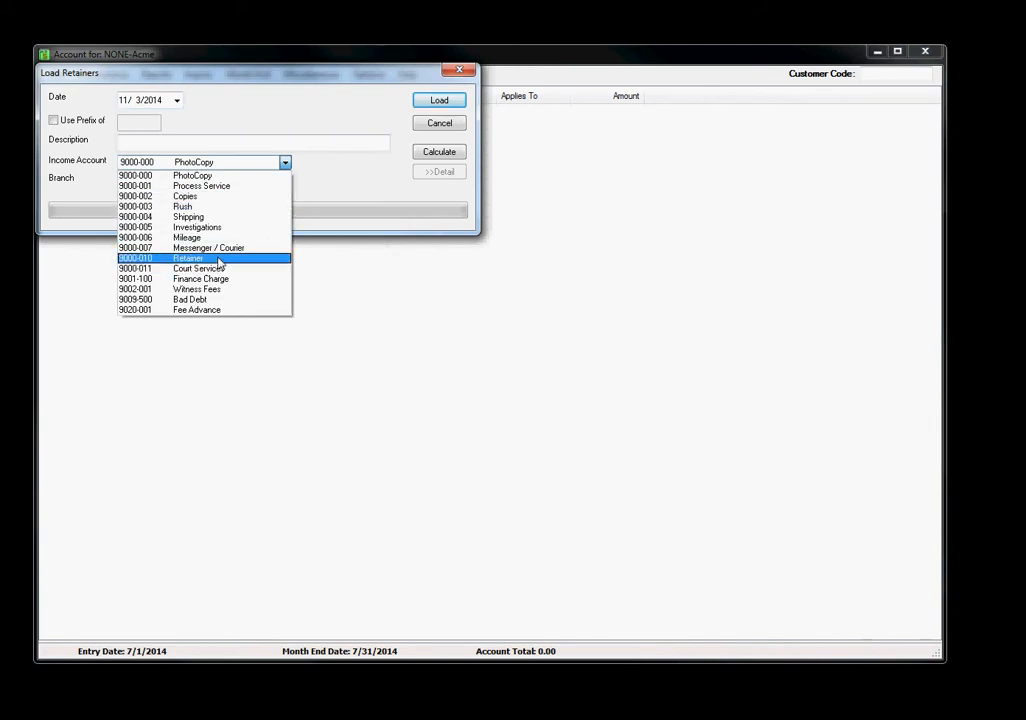
pyautogui.click(200, 258)
pyautogui.click(285, 181)
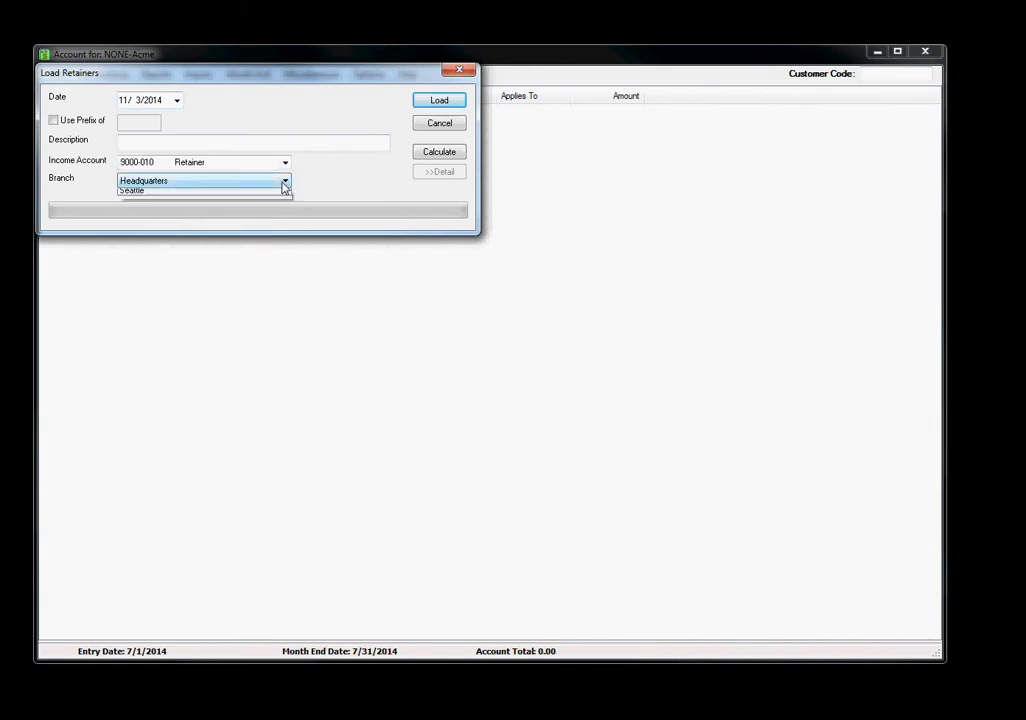
pyautogui.click(285, 181)
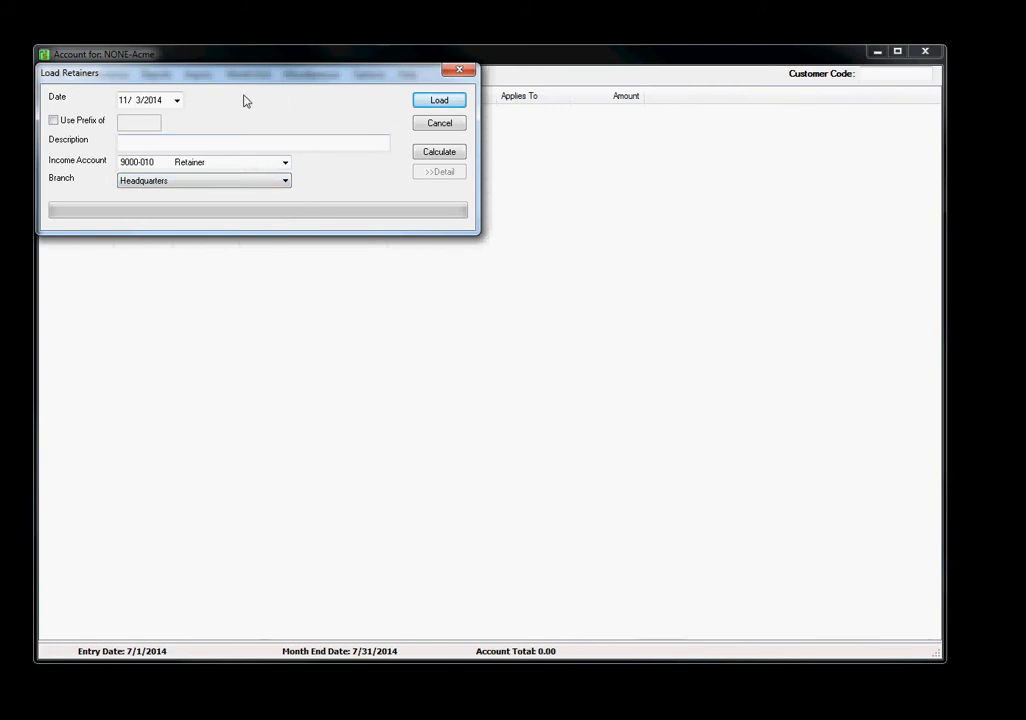
# Calculate the customers' retainers and load them
pyautogui.click(455, 102)
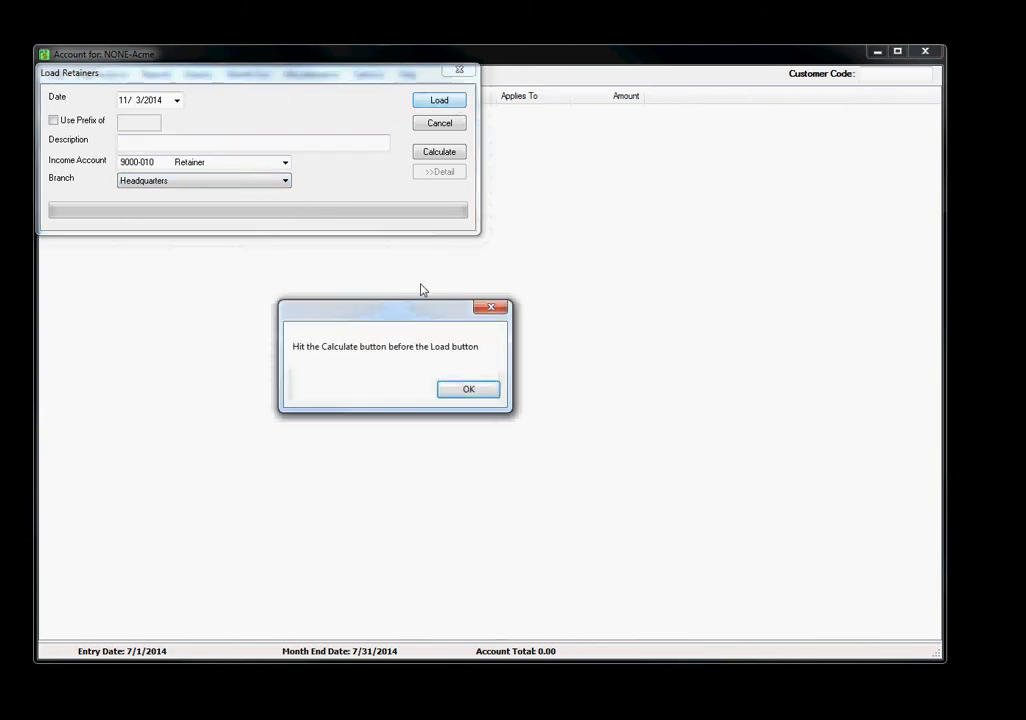
pyautogui.click(462, 391)
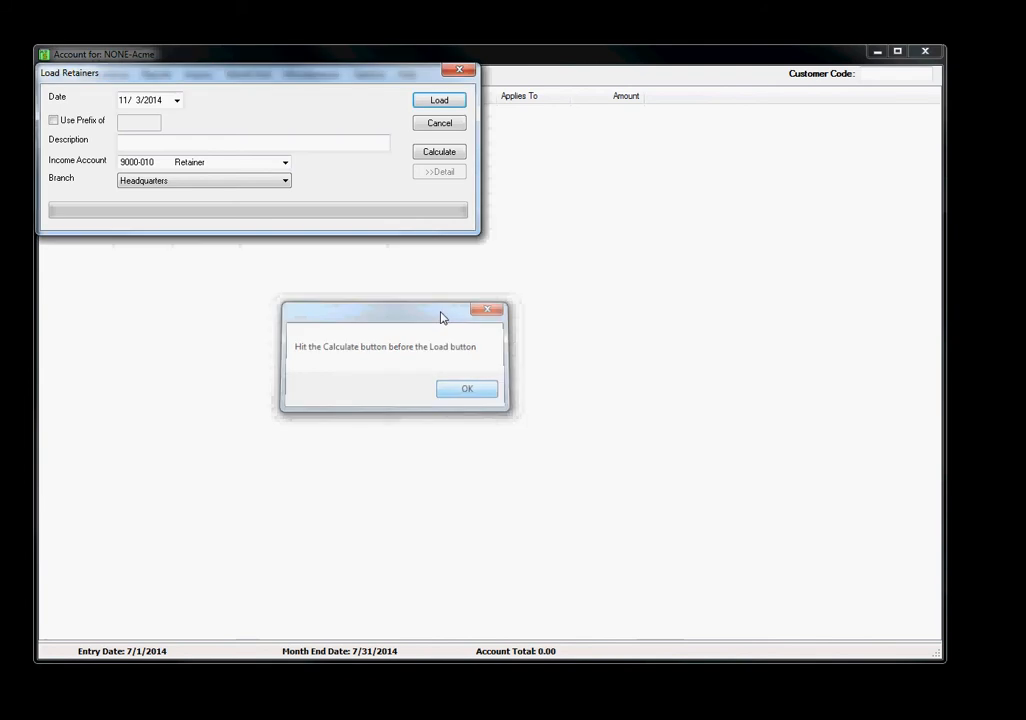
pyautogui.click(455, 153)
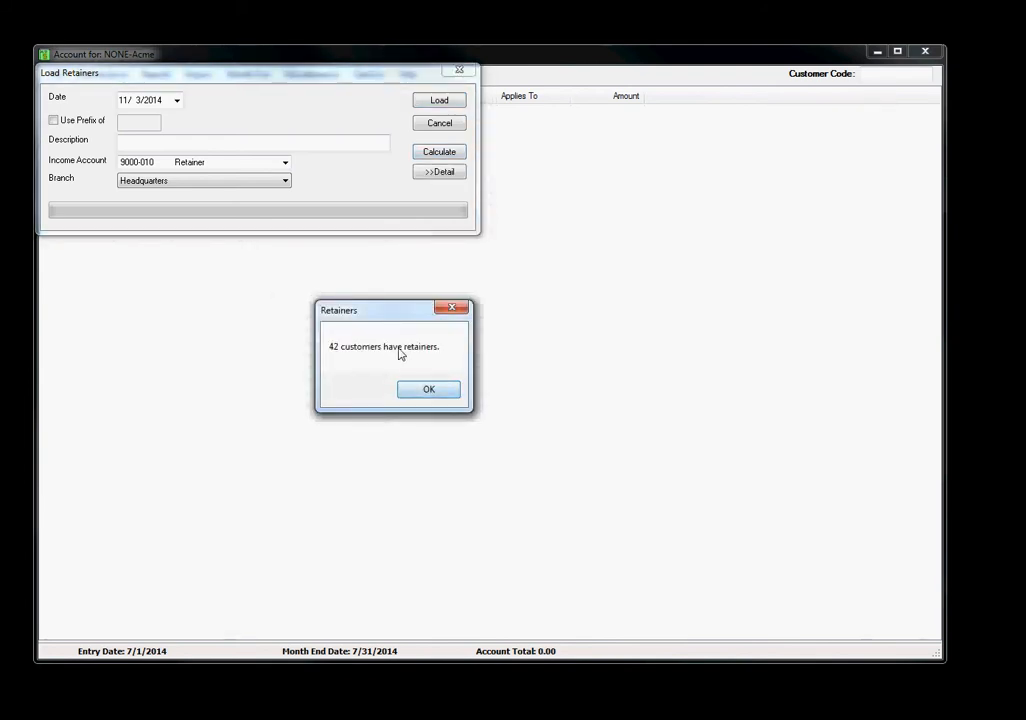
pyautogui.click(428, 389)
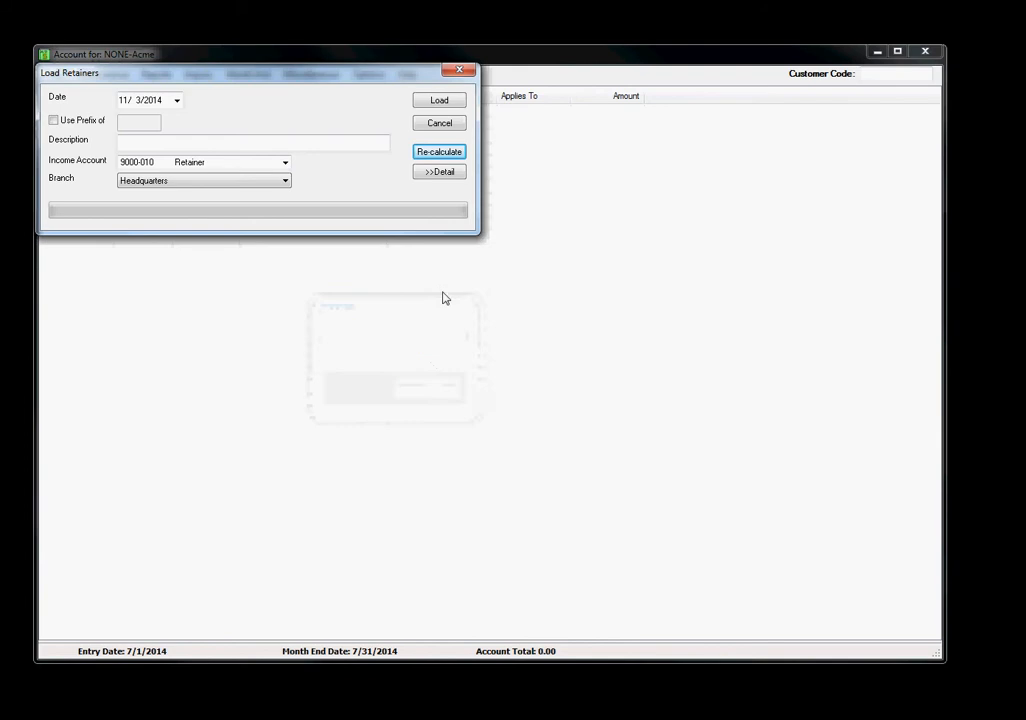
pyautogui.click(440, 101)
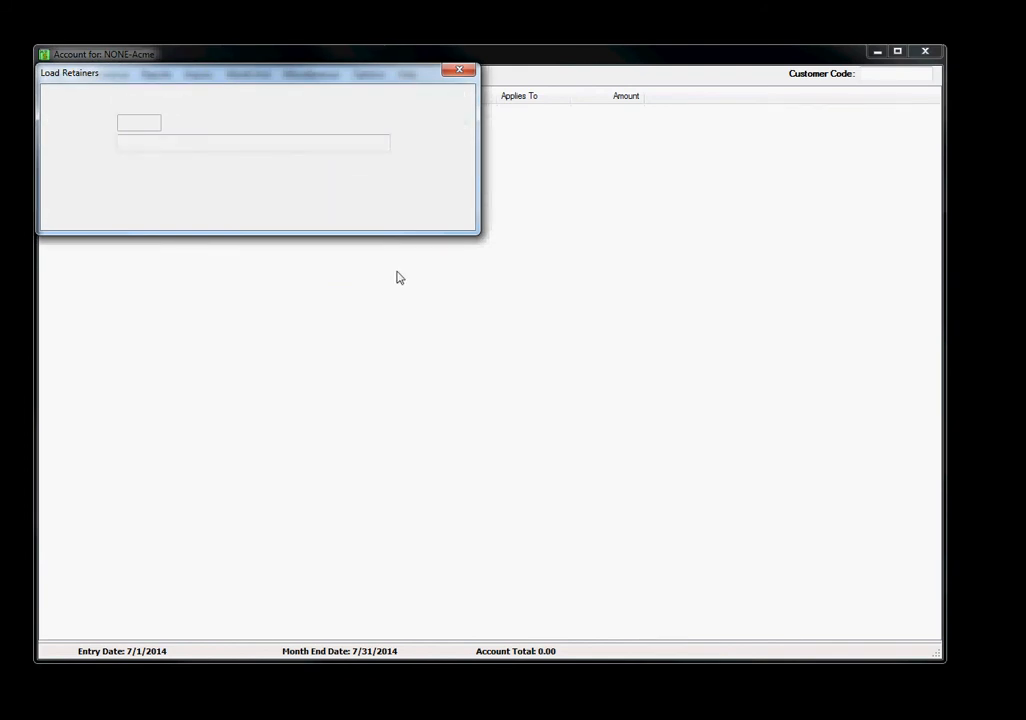
# Run the month-end Calculate Finance Charges routine
pyautogui.click(262, 78)
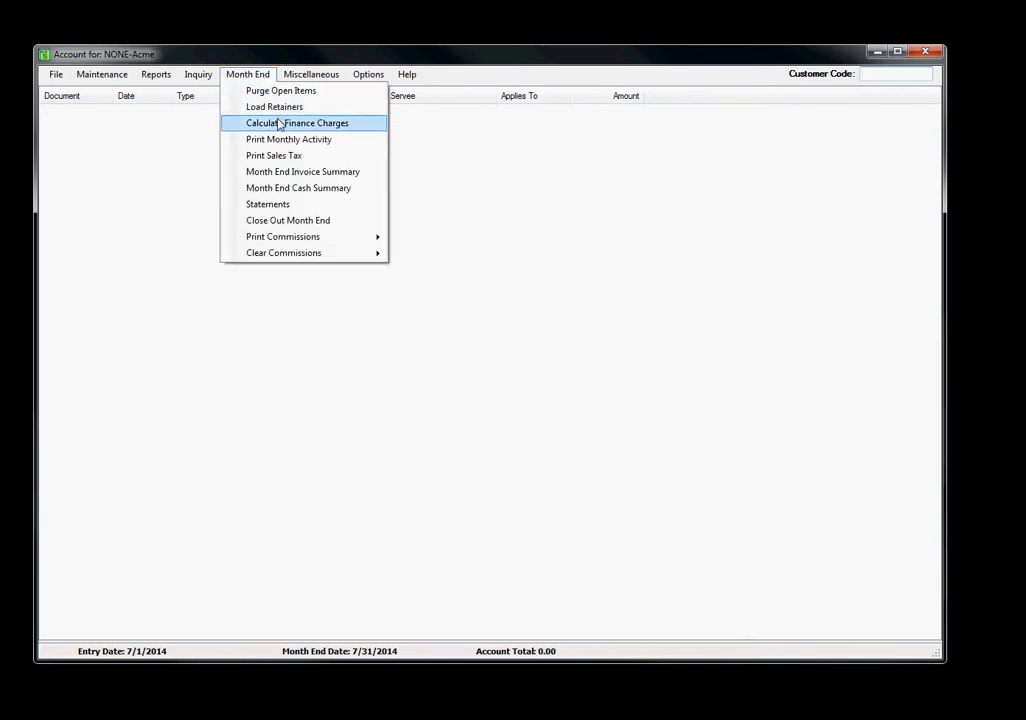
pyautogui.click(345, 129)
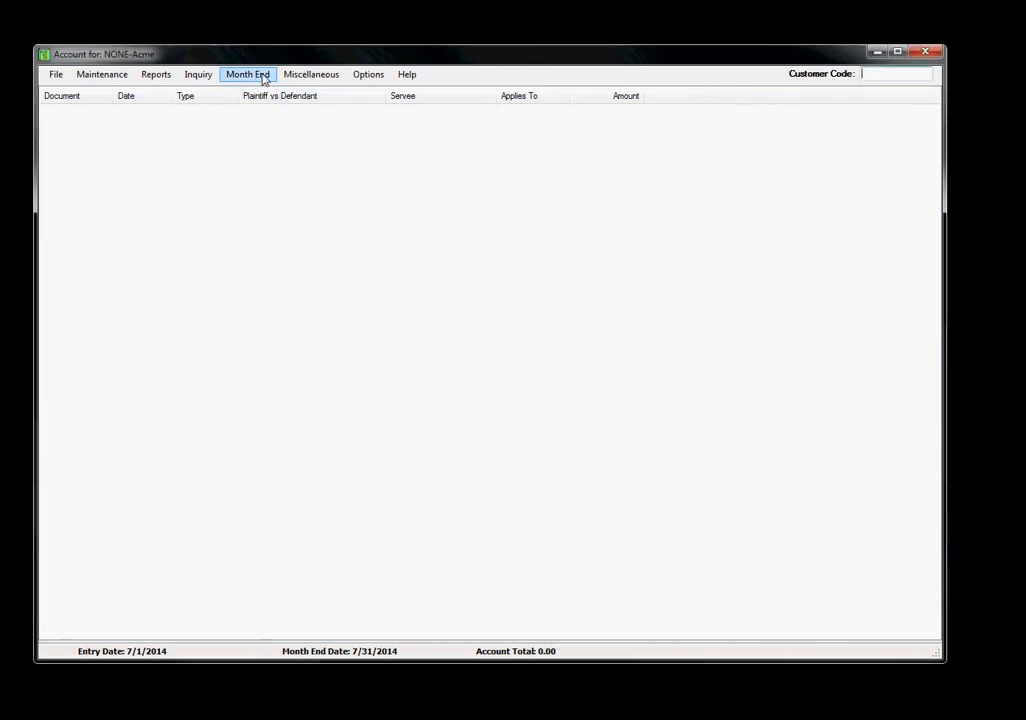
# Print the Monthly Activity Summary report to PDF and close the document
pyautogui.click(264, 77)
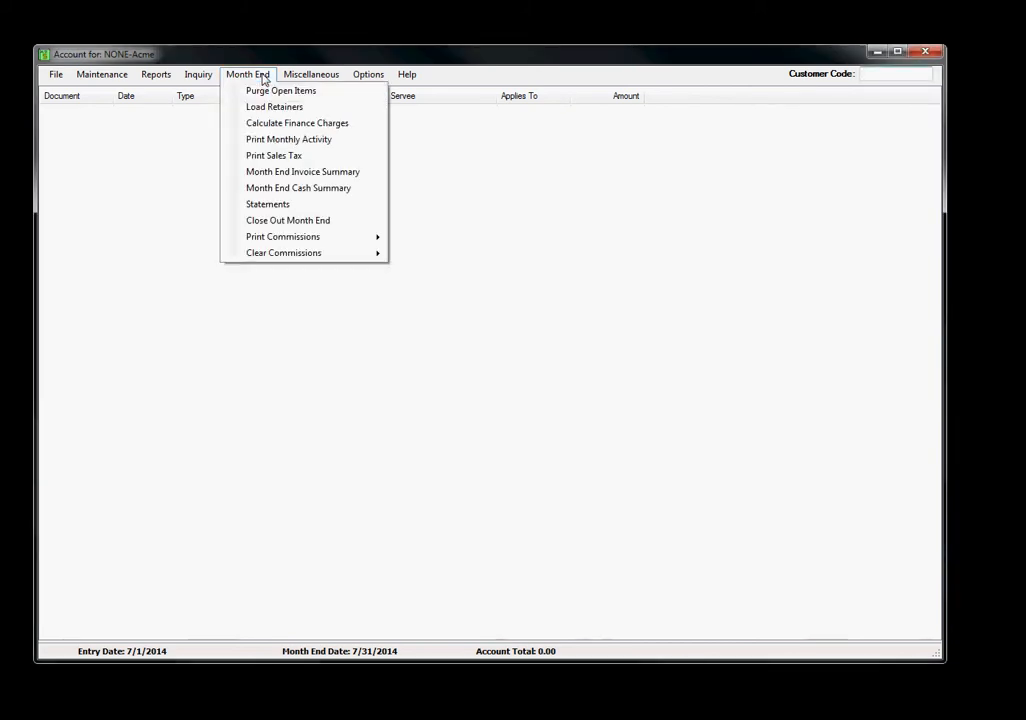
pyautogui.click(298, 142)
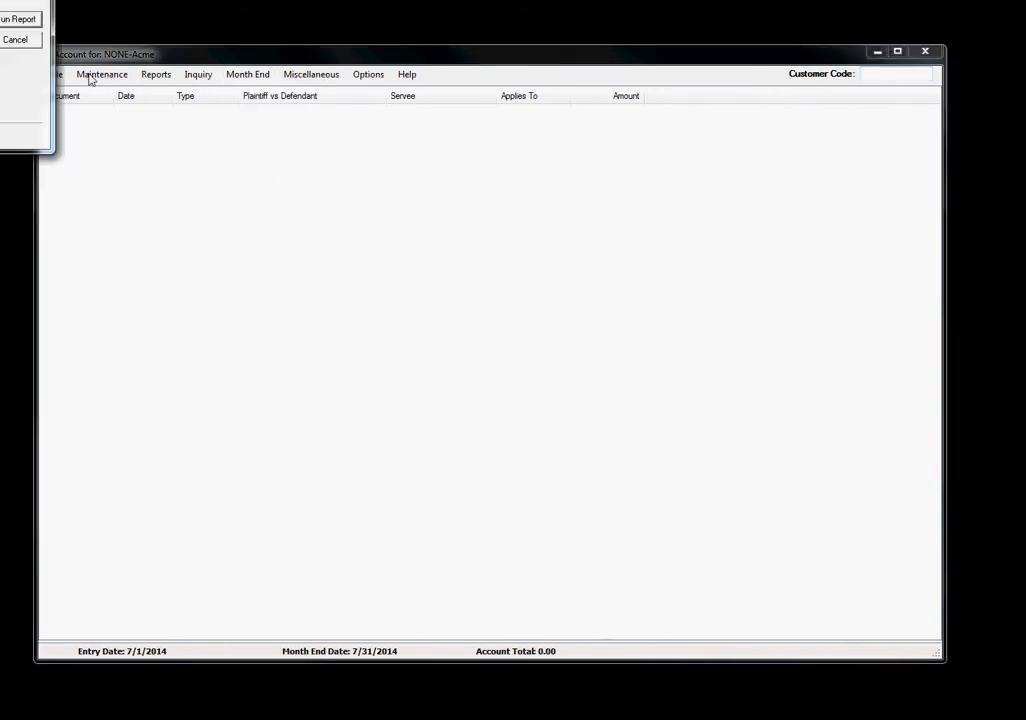
pyautogui.click(488, 166)
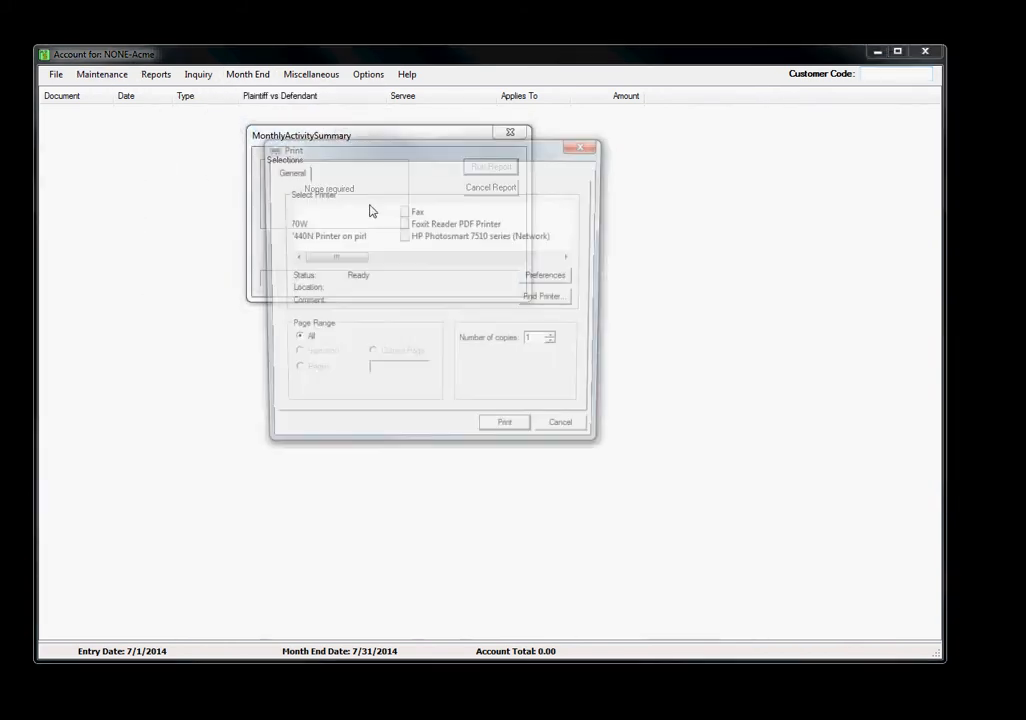
pyautogui.click(506, 432)
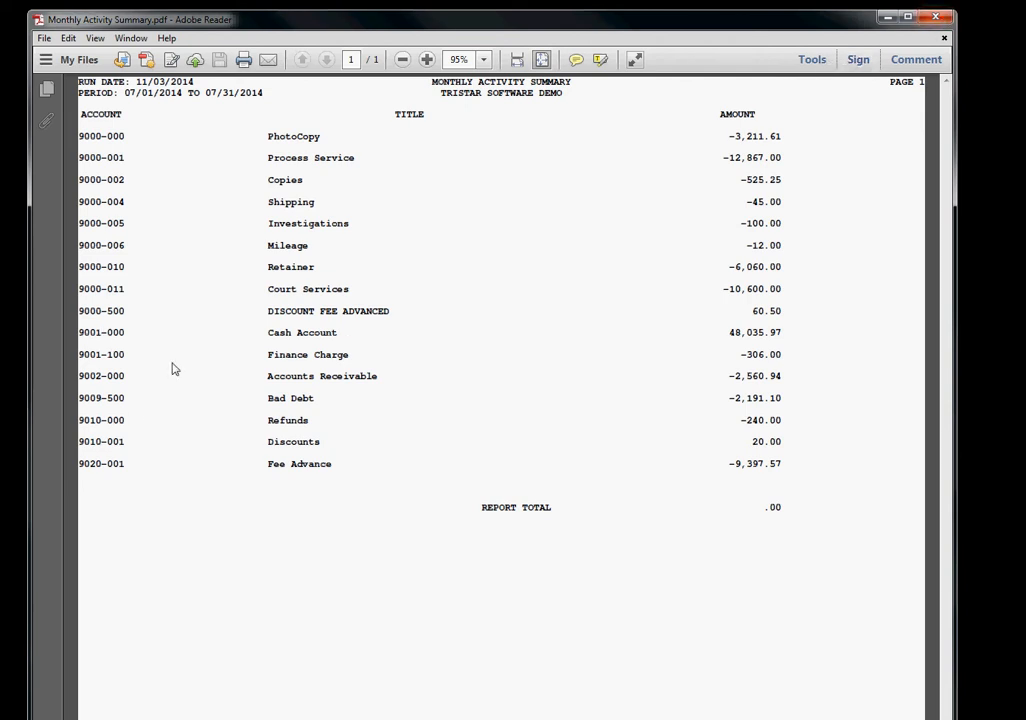
pyautogui.click(937, 19)
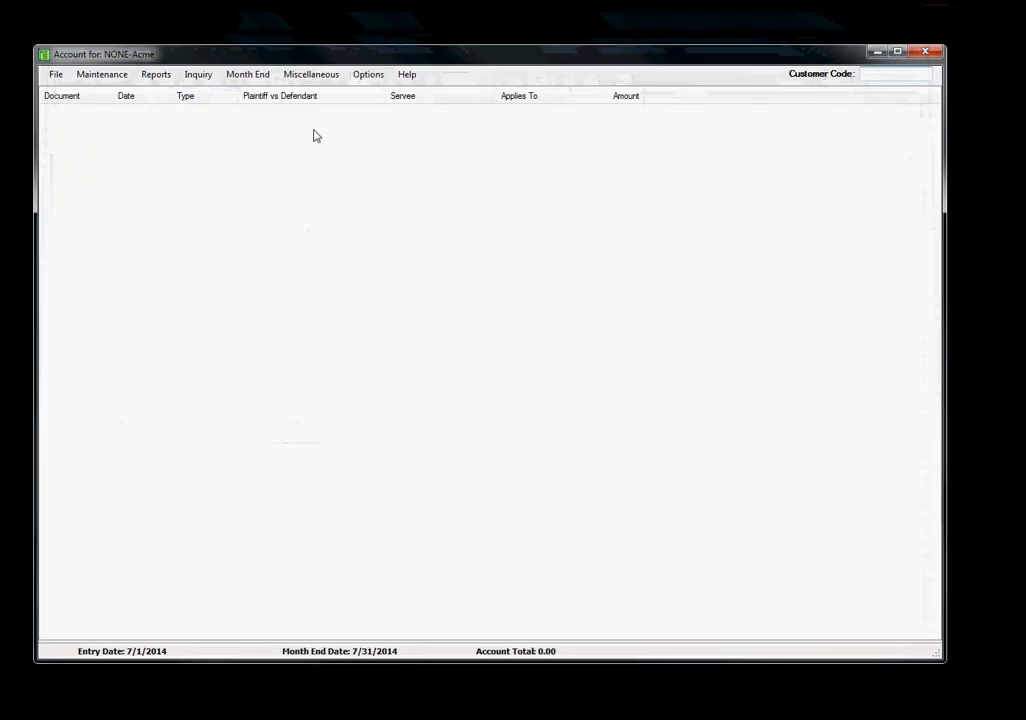
# Run the Month End Invoice Summary report, print it to PDF and close the document
pyautogui.click(246, 80)
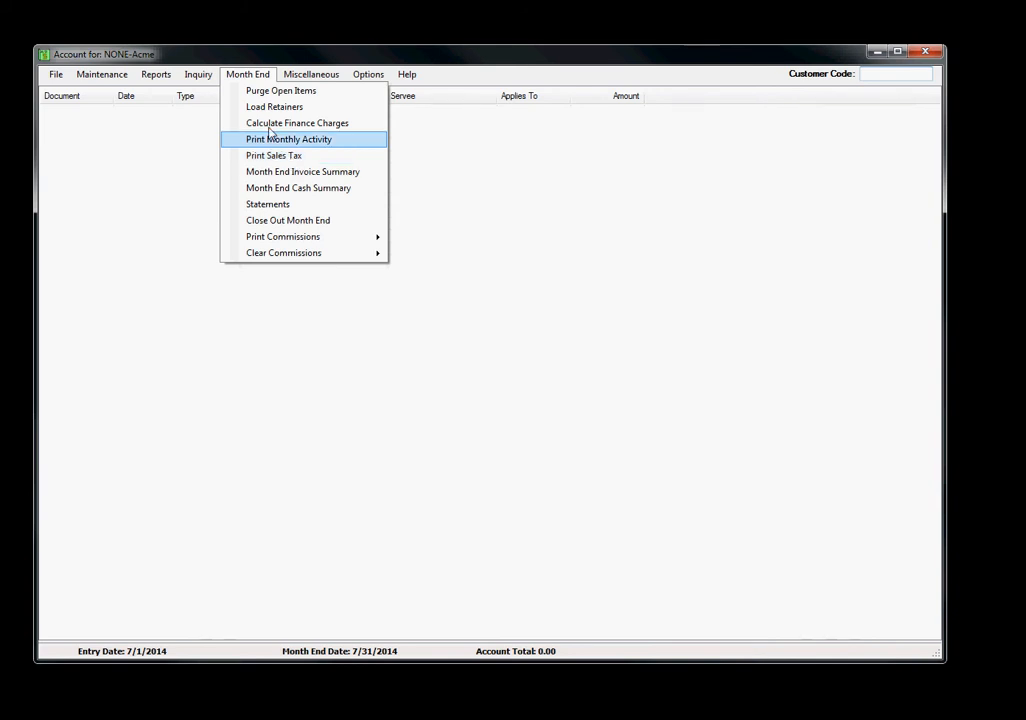
pyautogui.click(247, 63)
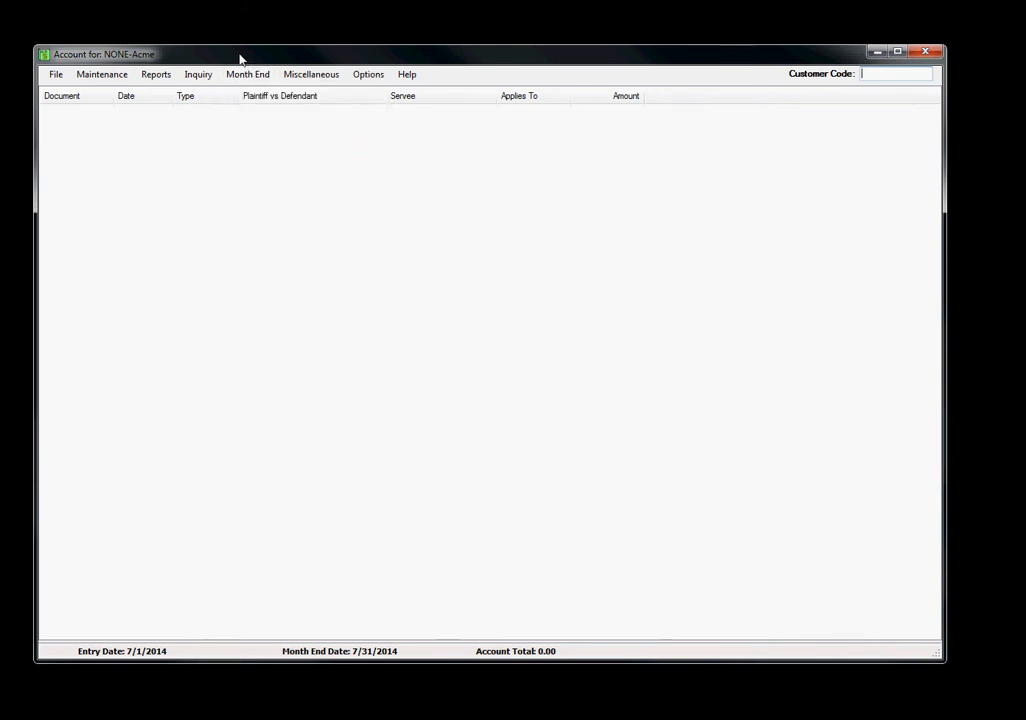
pyautogui.click(257, 80)
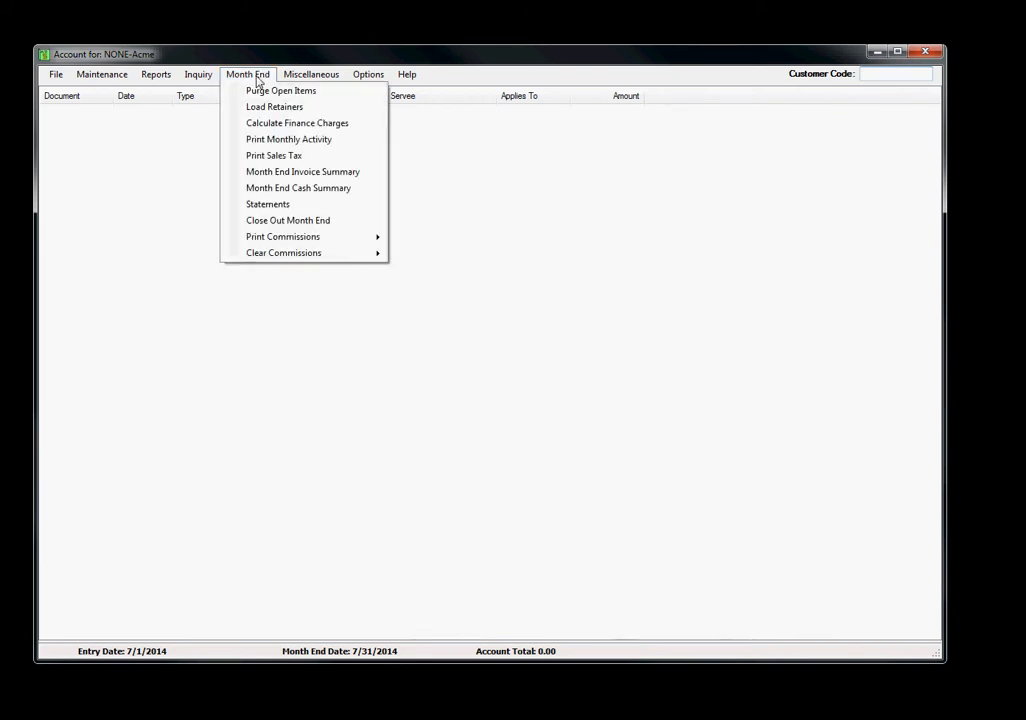
pyautogui.click(321, 172)
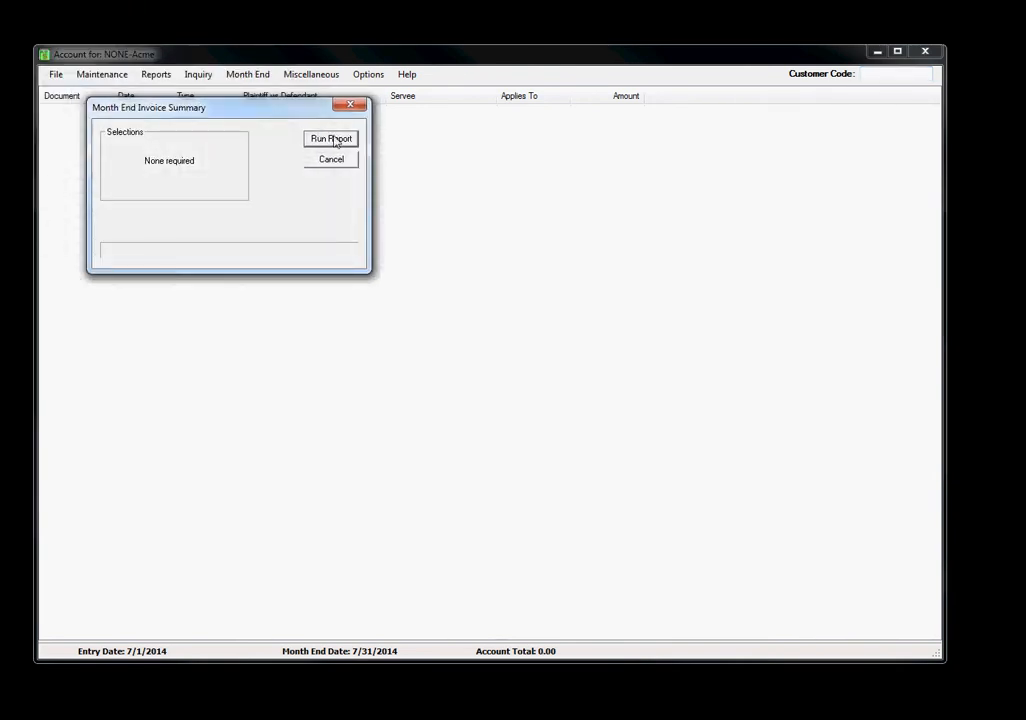
pyautogui.click(331, 139)
pyautogui.click(341, 393)
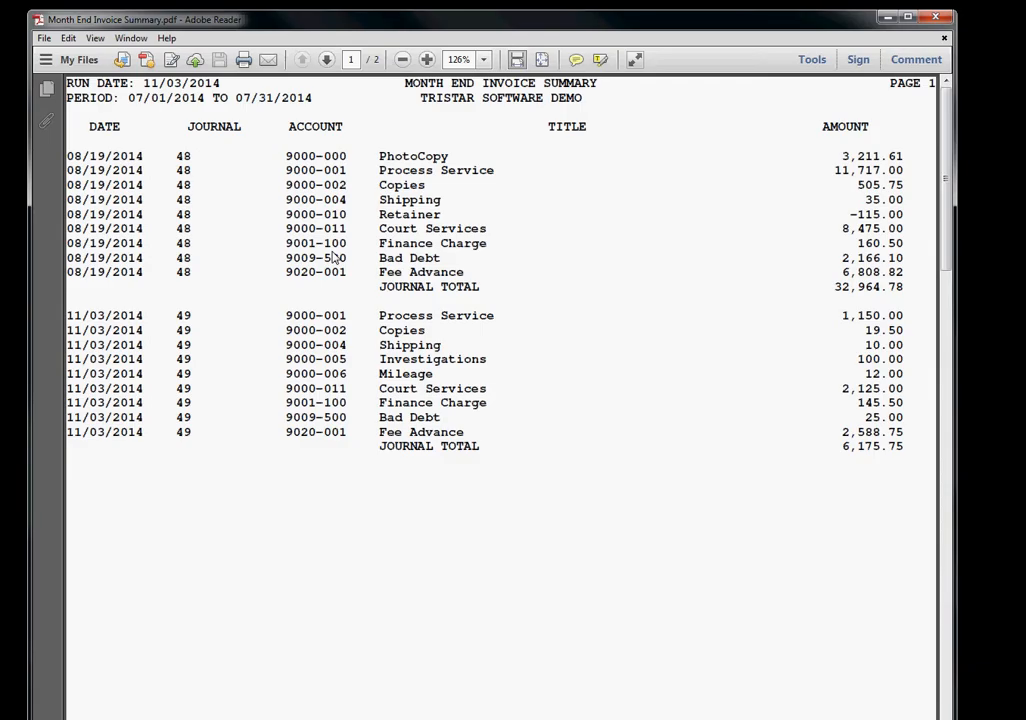
pyautogui.click(935, 20)
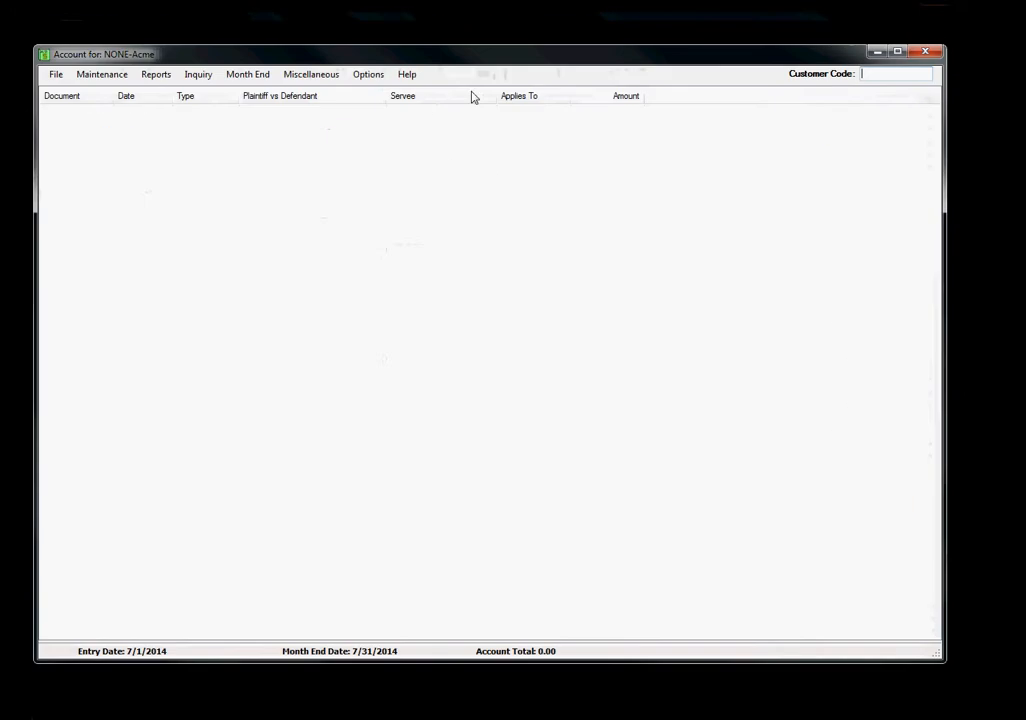
# Run the Month End Cash Summary report, print all pages to TSpdf and close the document
pyautogui.click(250, 75)
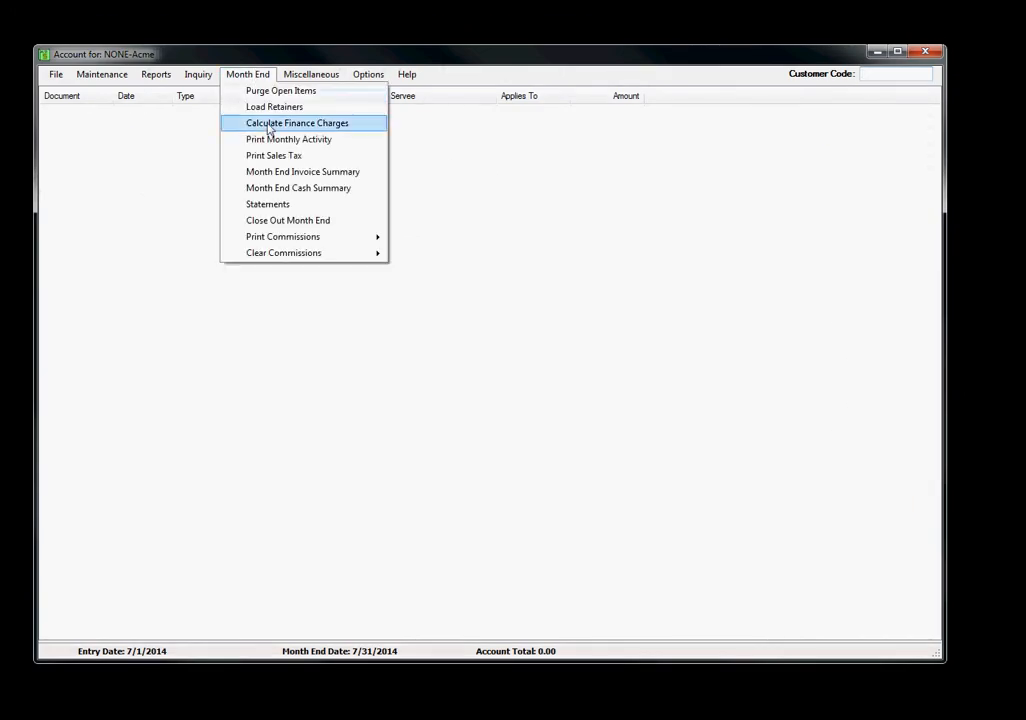
pyautogui.click(311, 192)
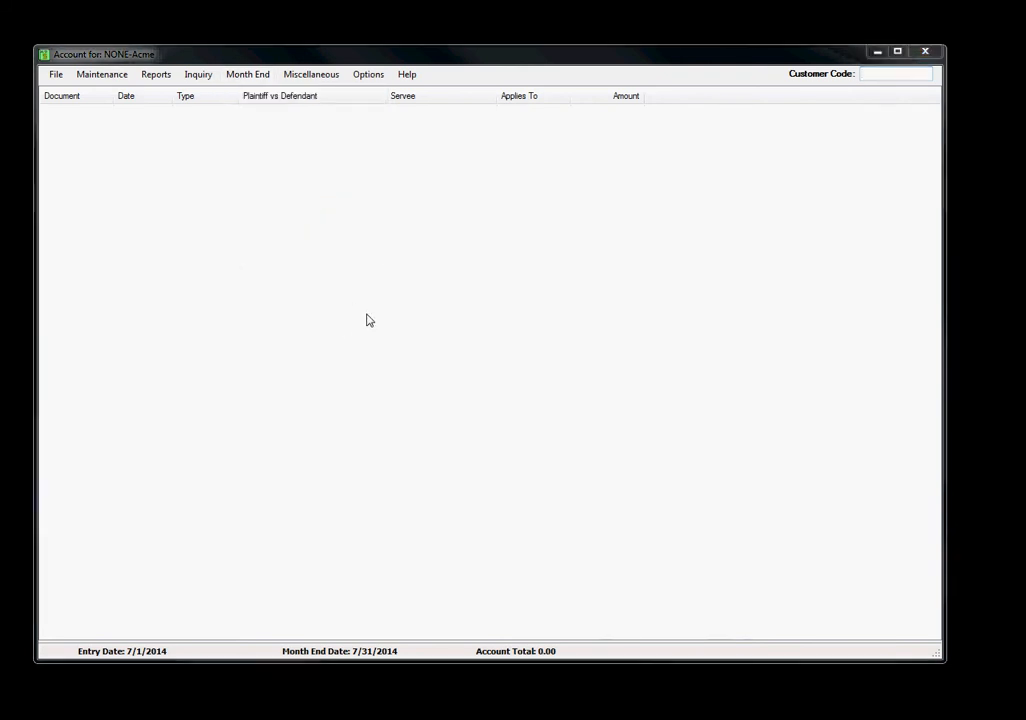
pyautogui.moveTo(279, 128); pyautogui.dragTo(320, 144)
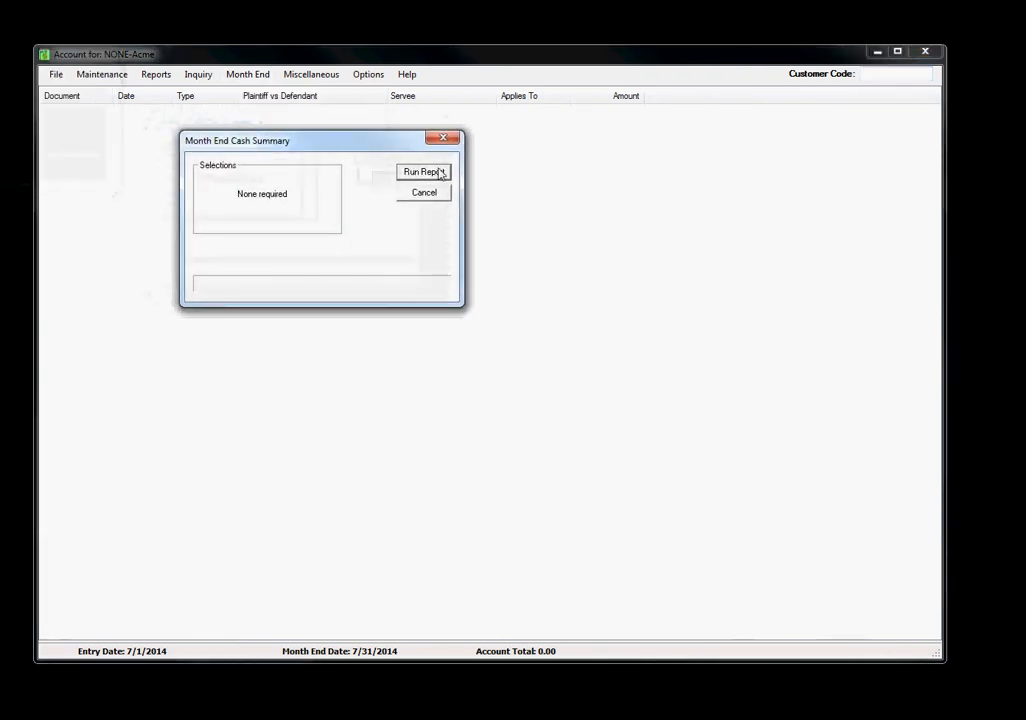
pyautogui.click(440, 172)
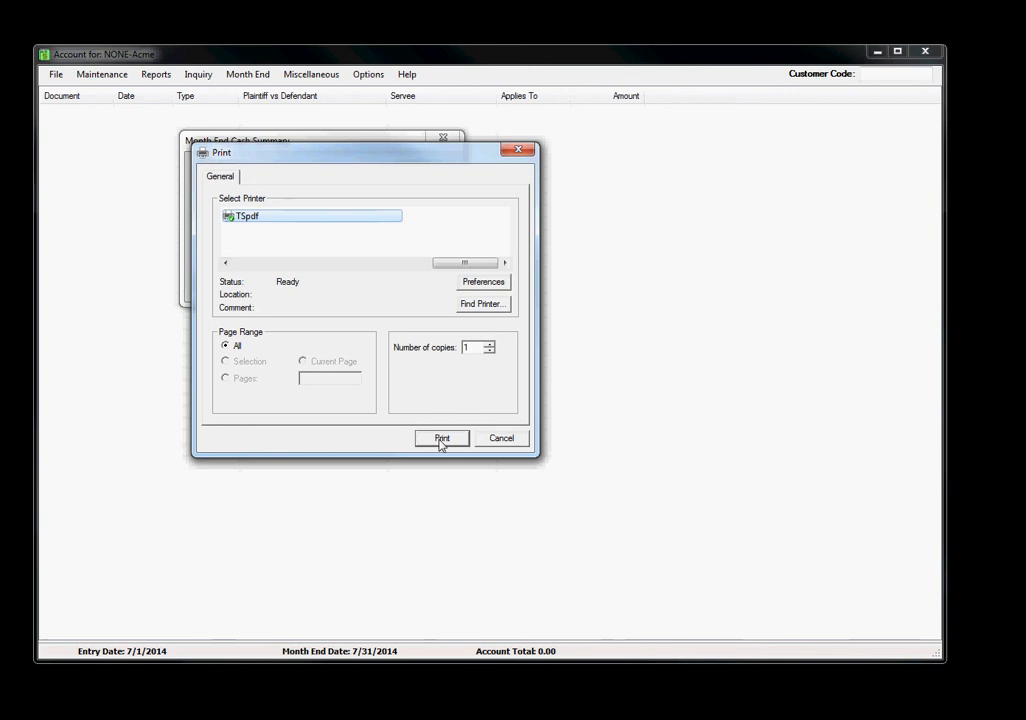
pyautogui.click(440, 437)
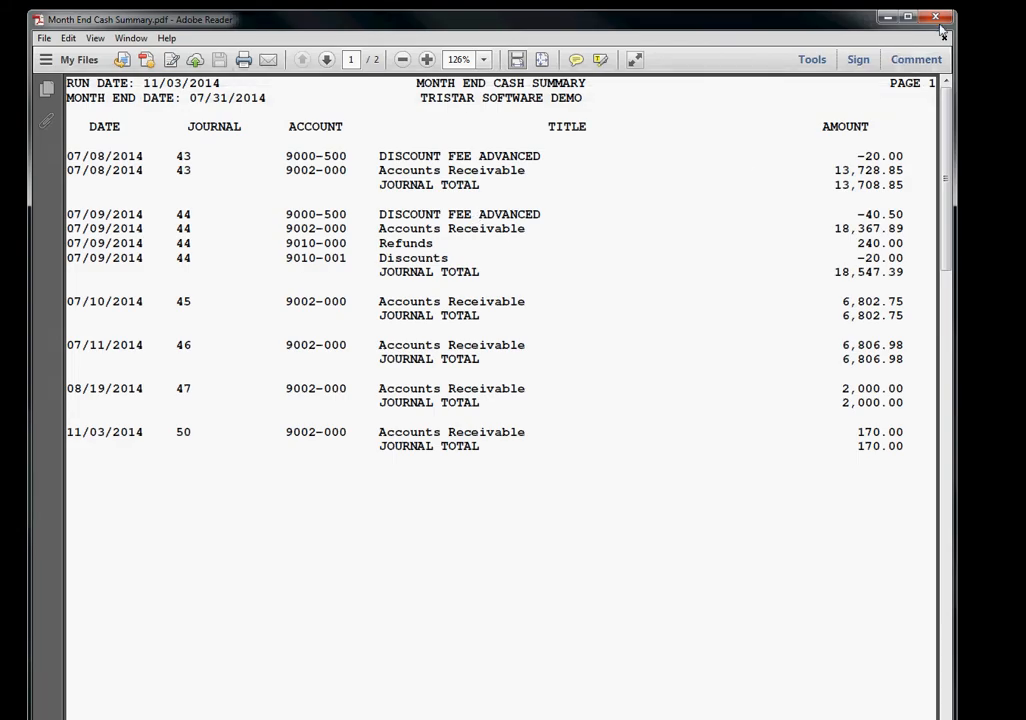
pyautogui.click(936, 17)
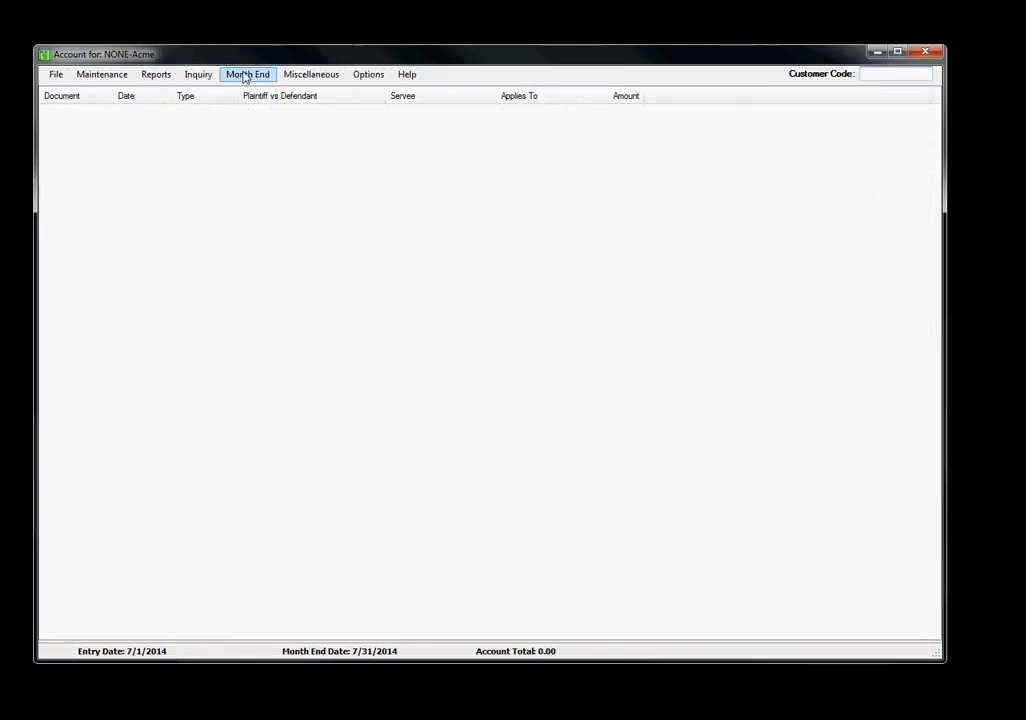
# Start the month-end statements with statement and reinvoice dates of 10/1/2014 to 10/31/2014 and a statement date of 10/31/2014
pyautogui.click(245, 76)
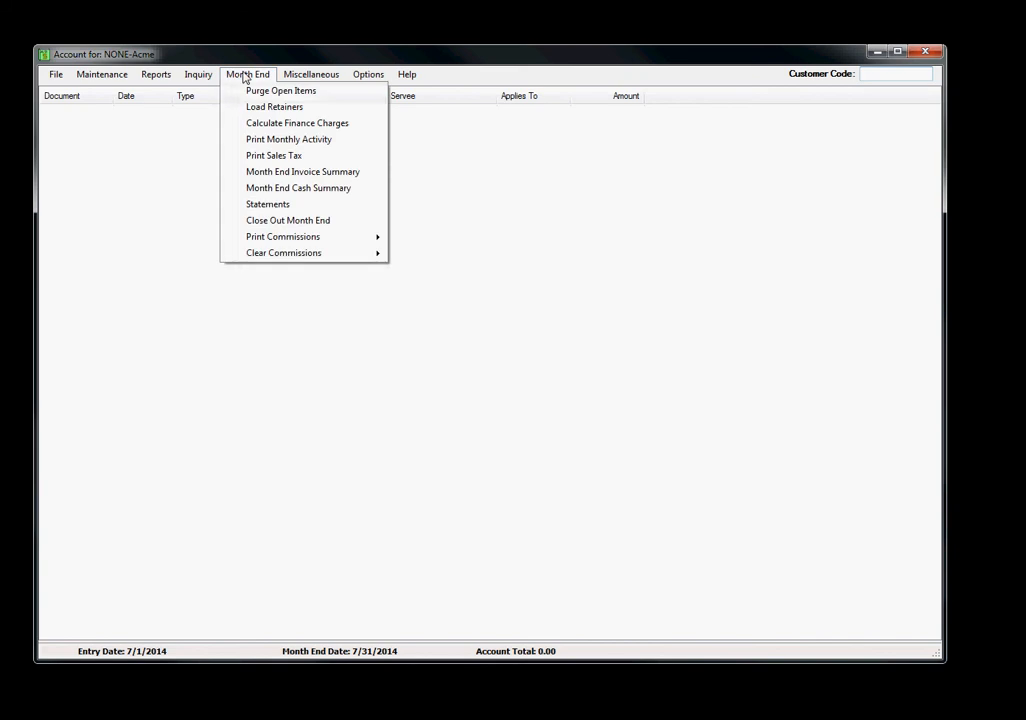
pyautogui.click(300, 206)
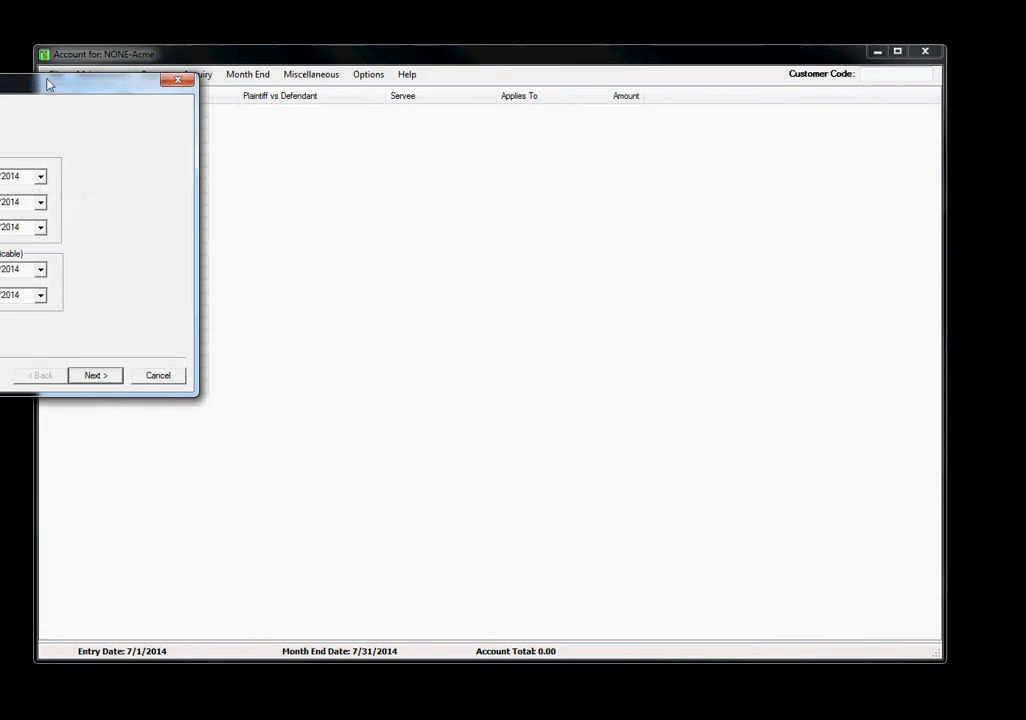
pyautogui.moveTo(47, 85); pyautogui.dragTo(294, 102)
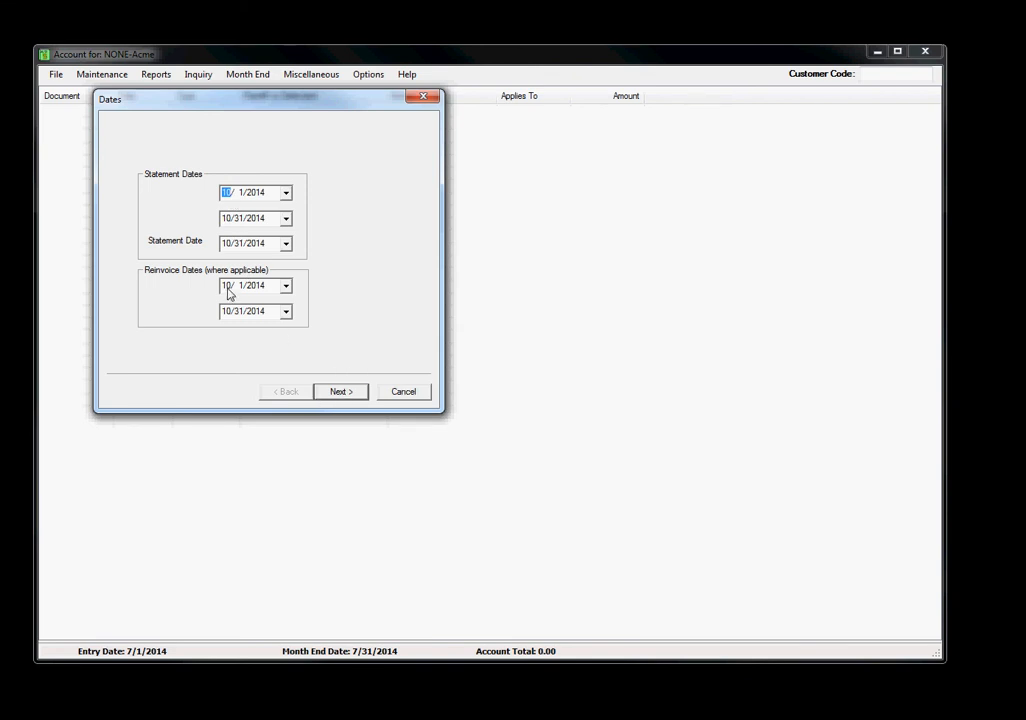
pyautogui.click(343, 393)
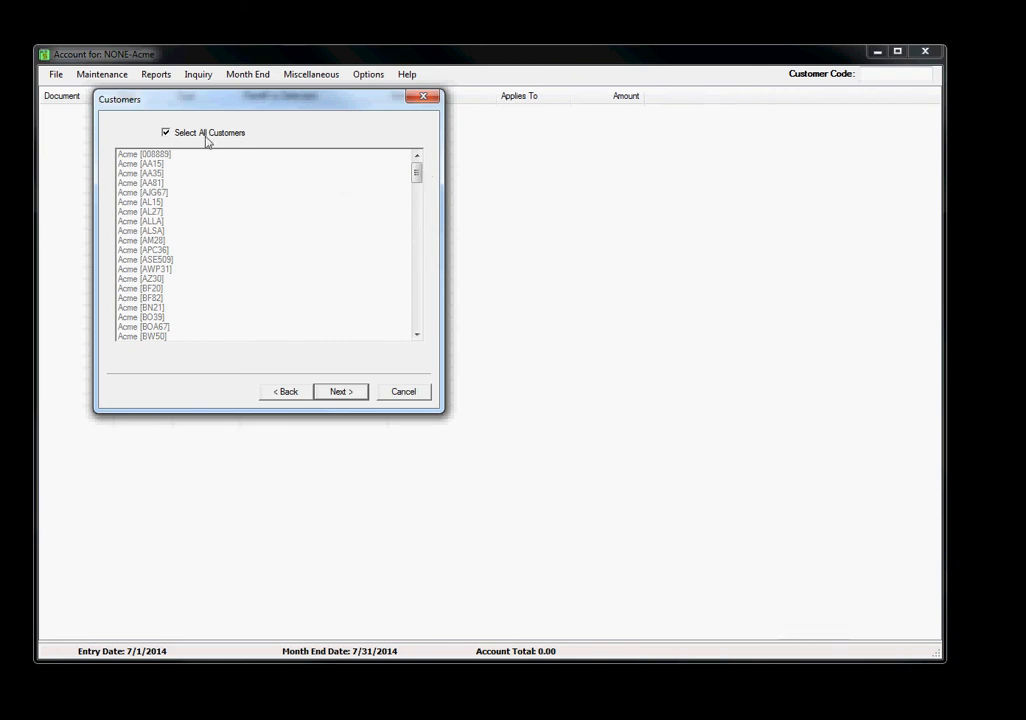
# Limit the statements to the first listed customer instead of all customers, print to TSpdf, and review the statement
pyautogui.click(168, 134)
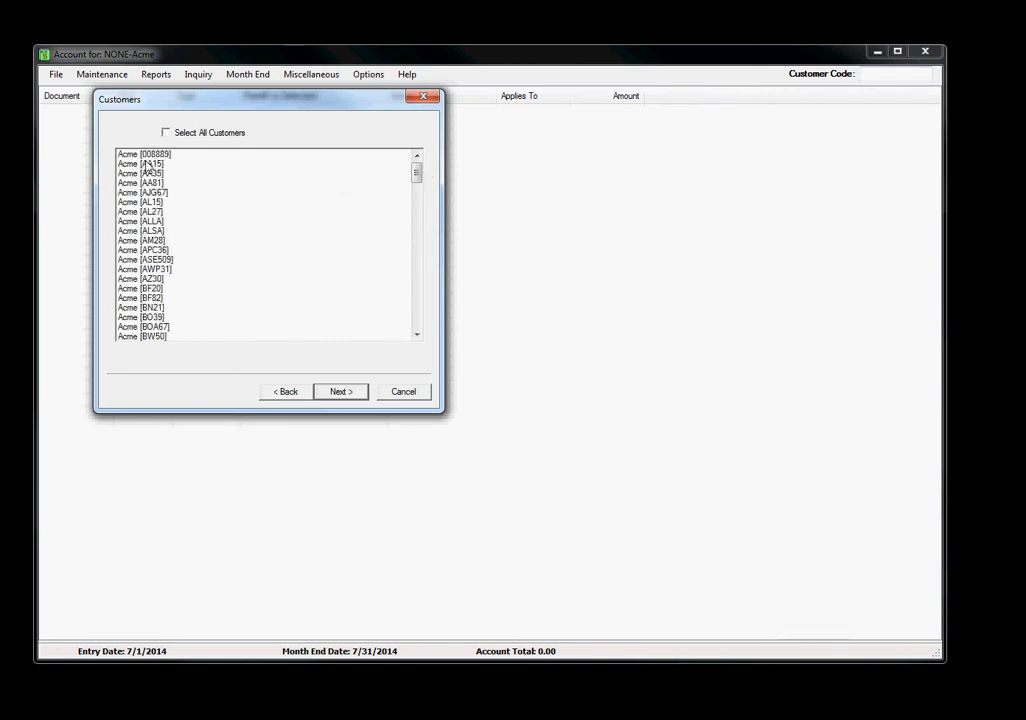
pyautogui.moveTo(416, 174)
pyautogui.mouseDown()
pyautogui.moveTo(418, 353)
pyautogui.moveTo(416, 174)
pyautogui.moveTo(407, 165)
pyautogui.mouseUp()
pyautogui.click(169, 133)
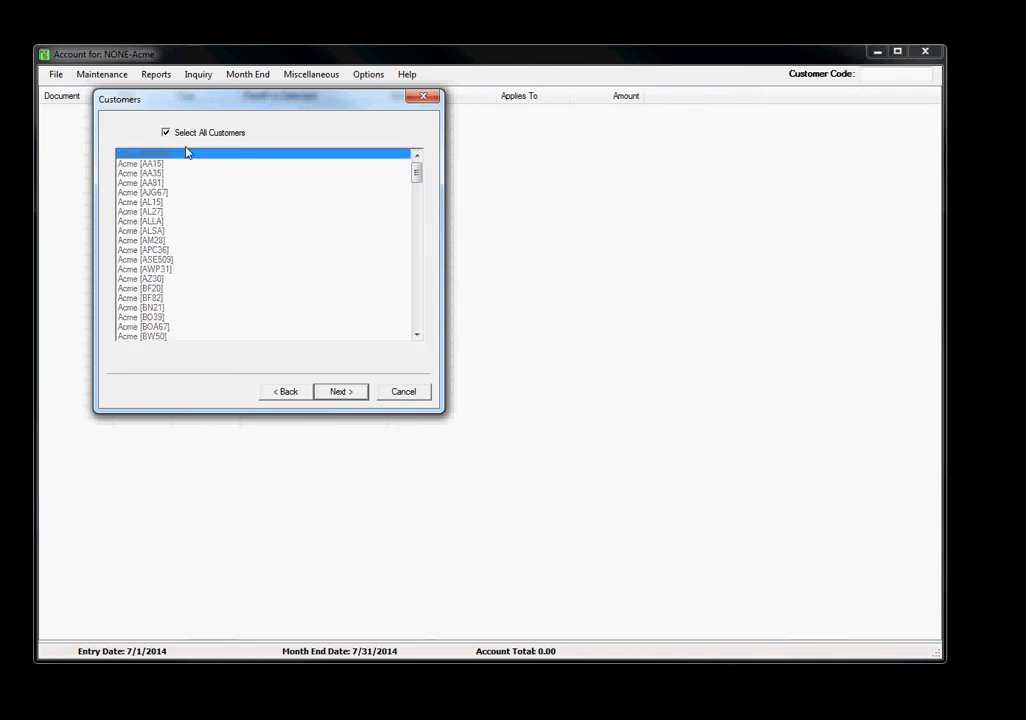
pyautogui.click(167, 134)
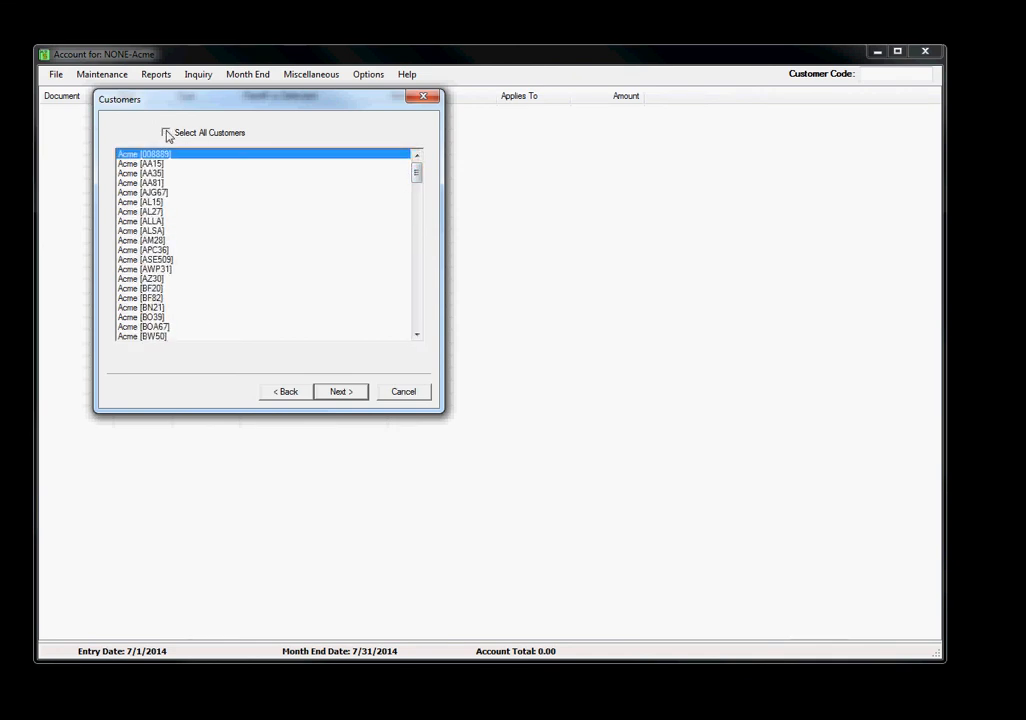
pyautogui.click(167, 134)
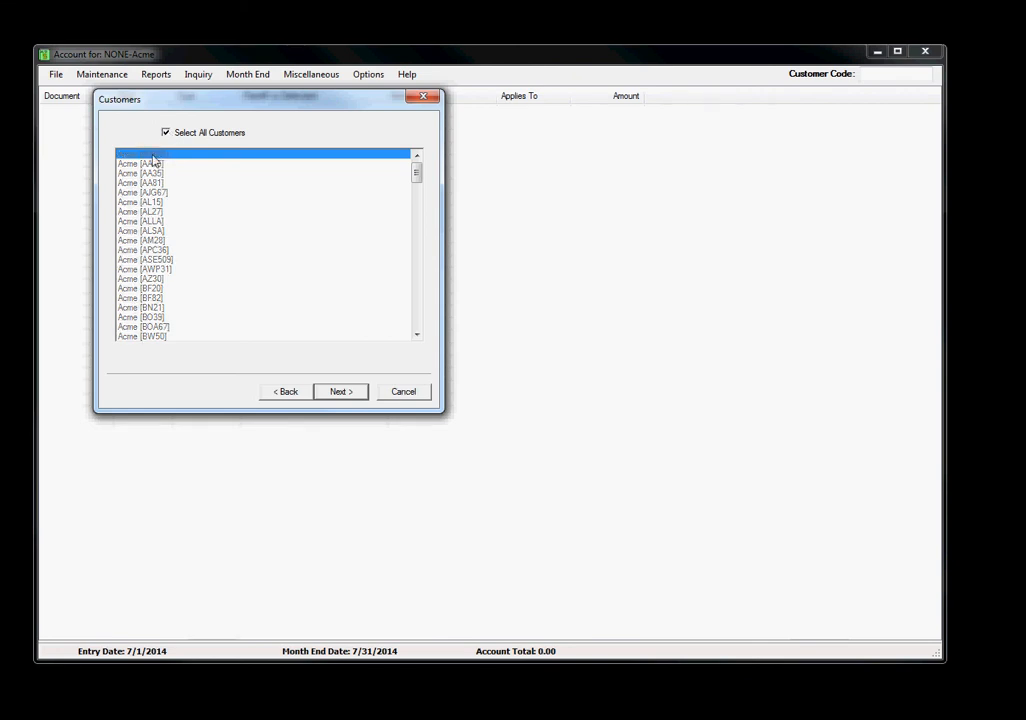
pyautogui.click(166, 134)
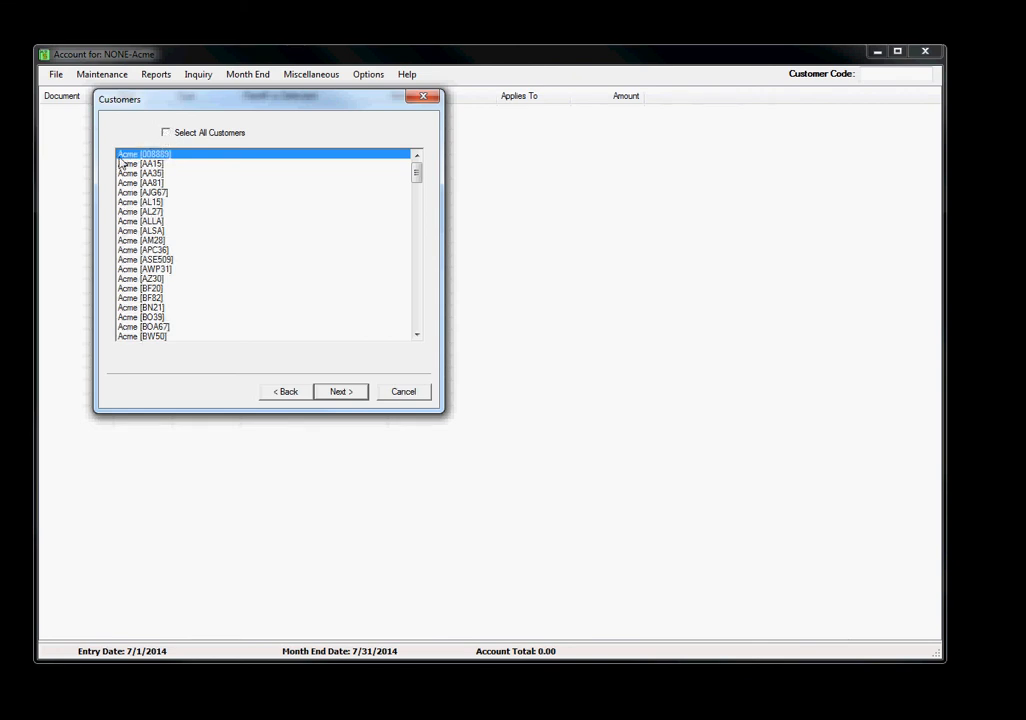
pyautogui.click(340, 392)
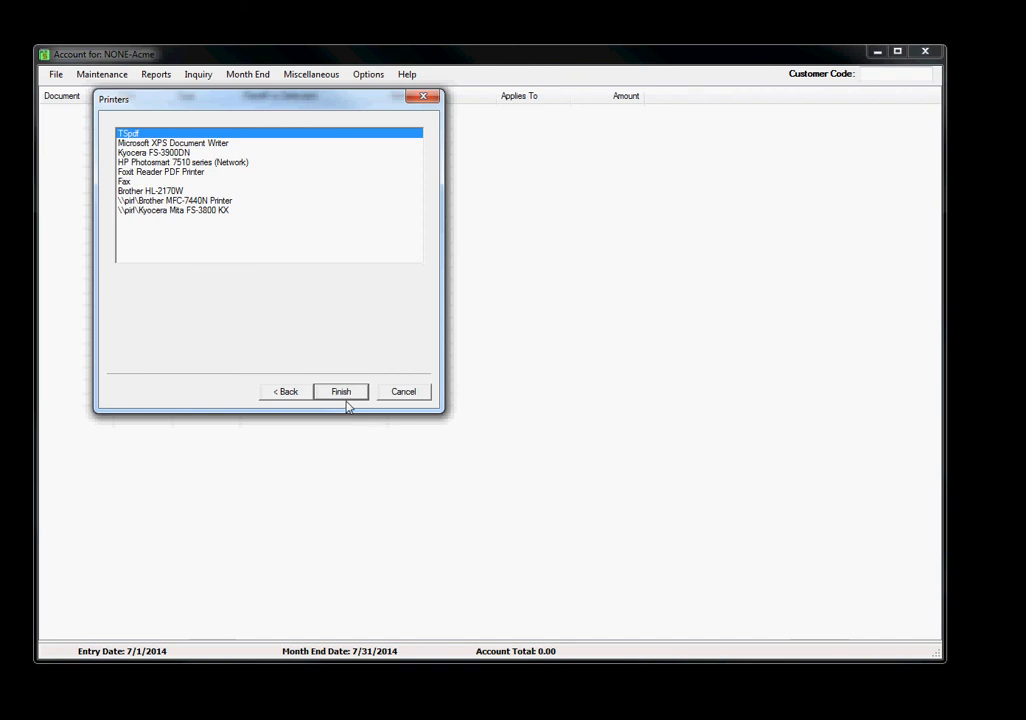
pyautogui.click(342, 394)
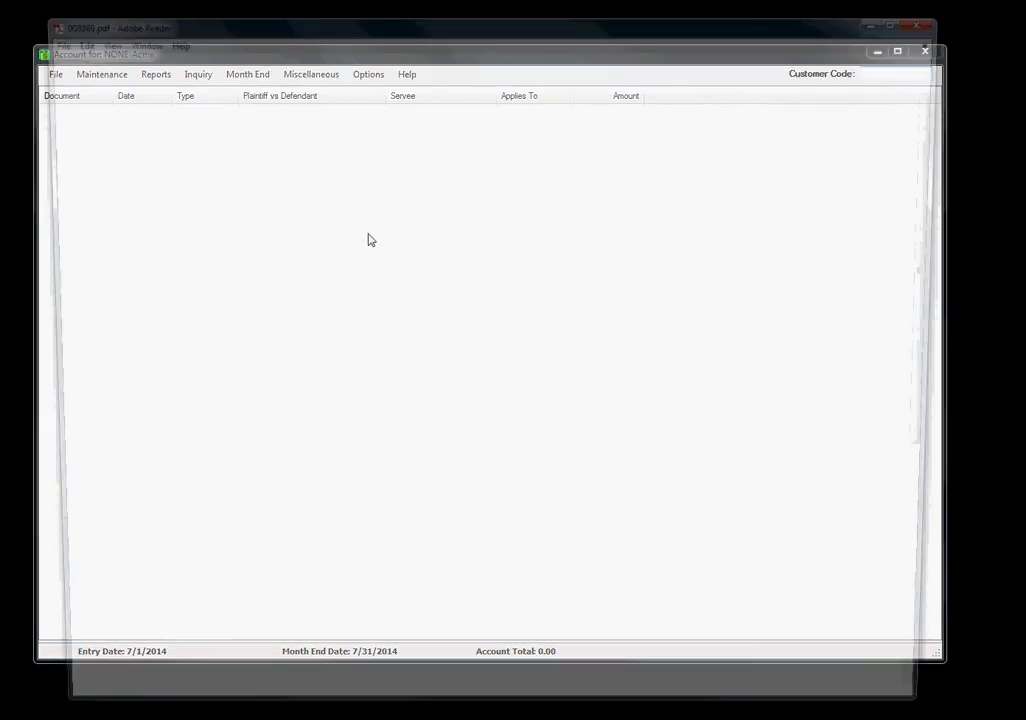
pyautogui.scroll(-10, 605, 215)
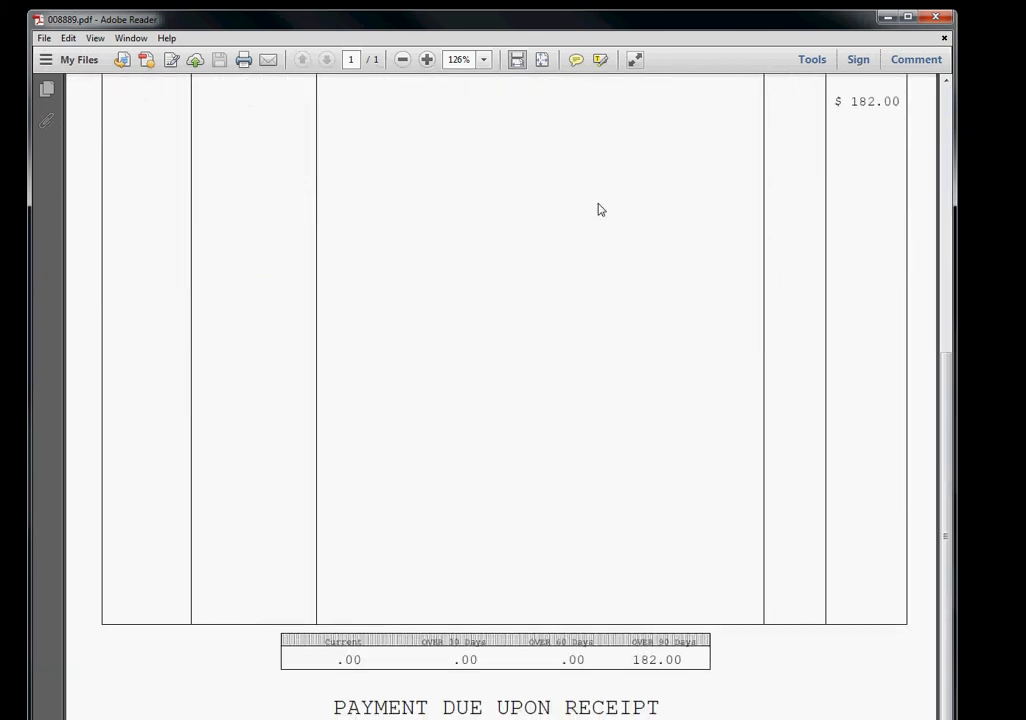
pyautogui.scroll(10, 605, 190)
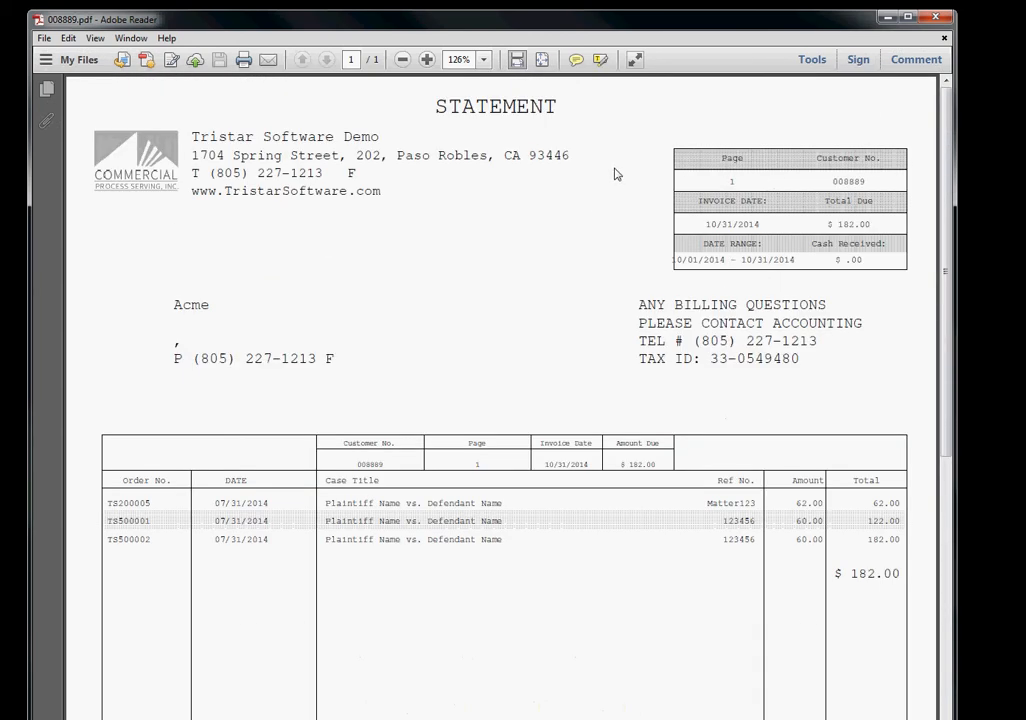
pyautogui.click(938, 15)
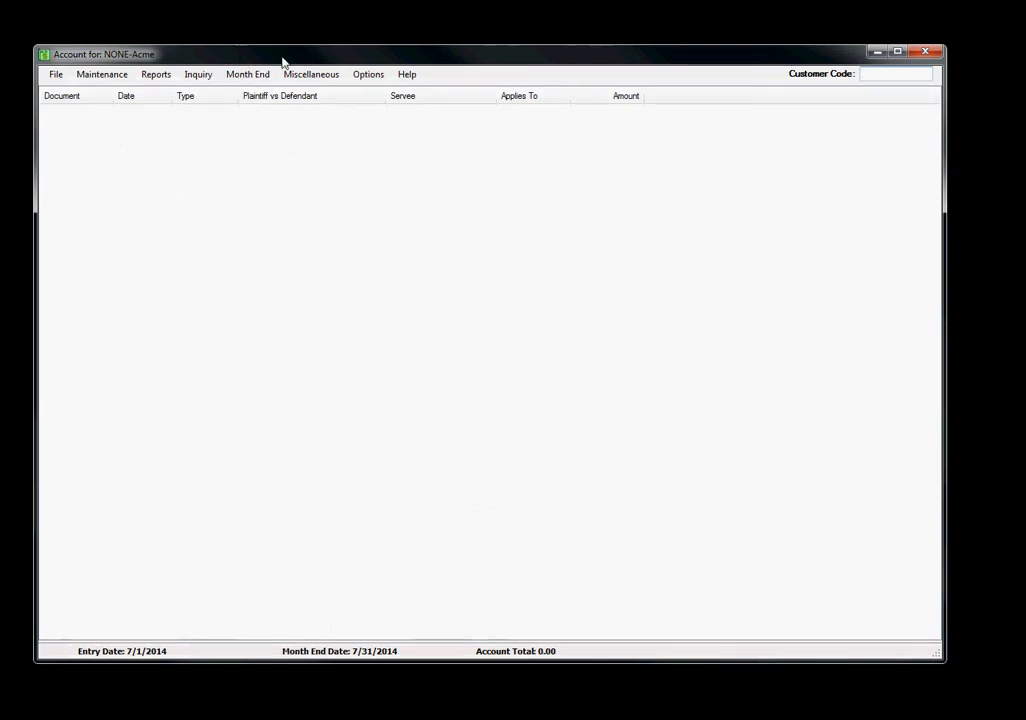
# Clear the month's WinServe Plus commissions and confirm the removal
pyautogui.click(261, 75)
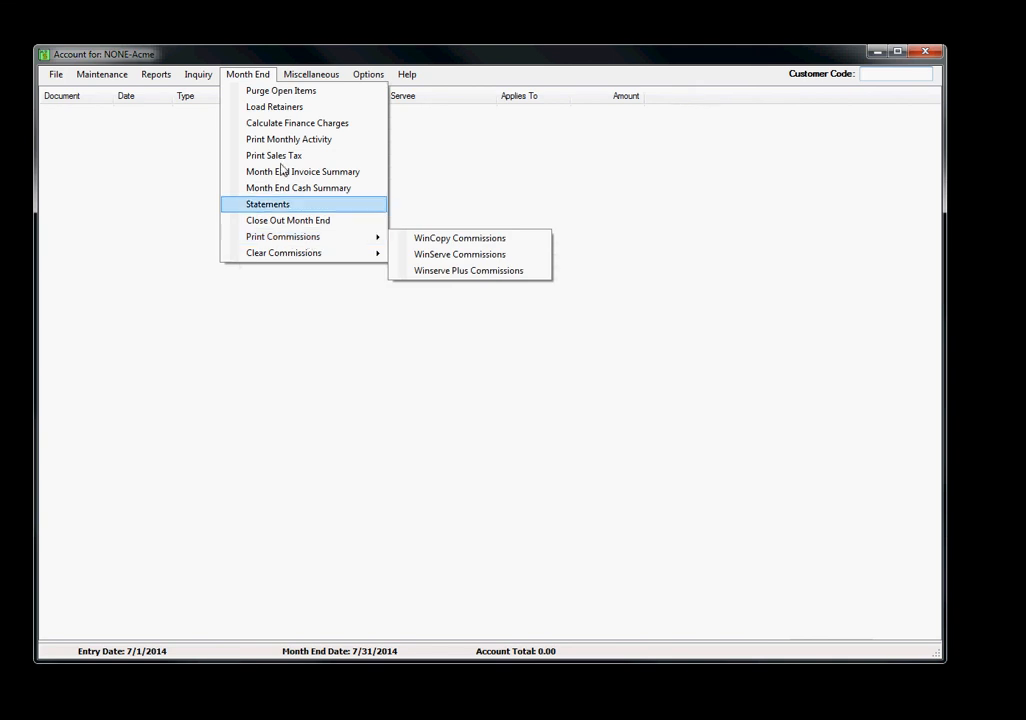
pyautogui.moveTo(320, 241)
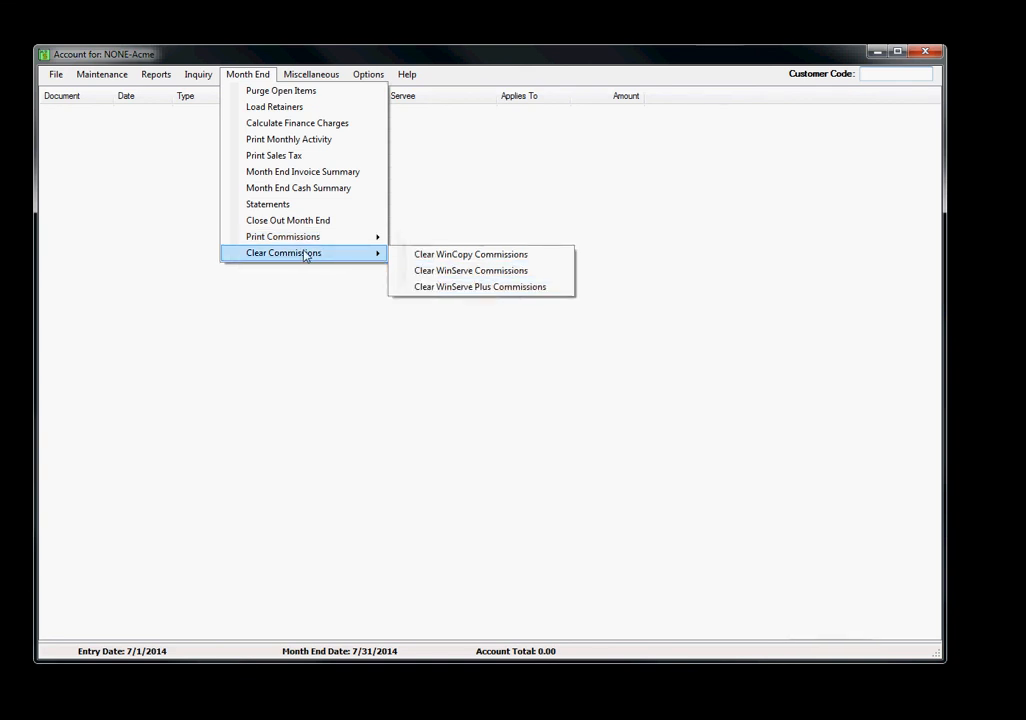
pyautogui.click(487, 289)
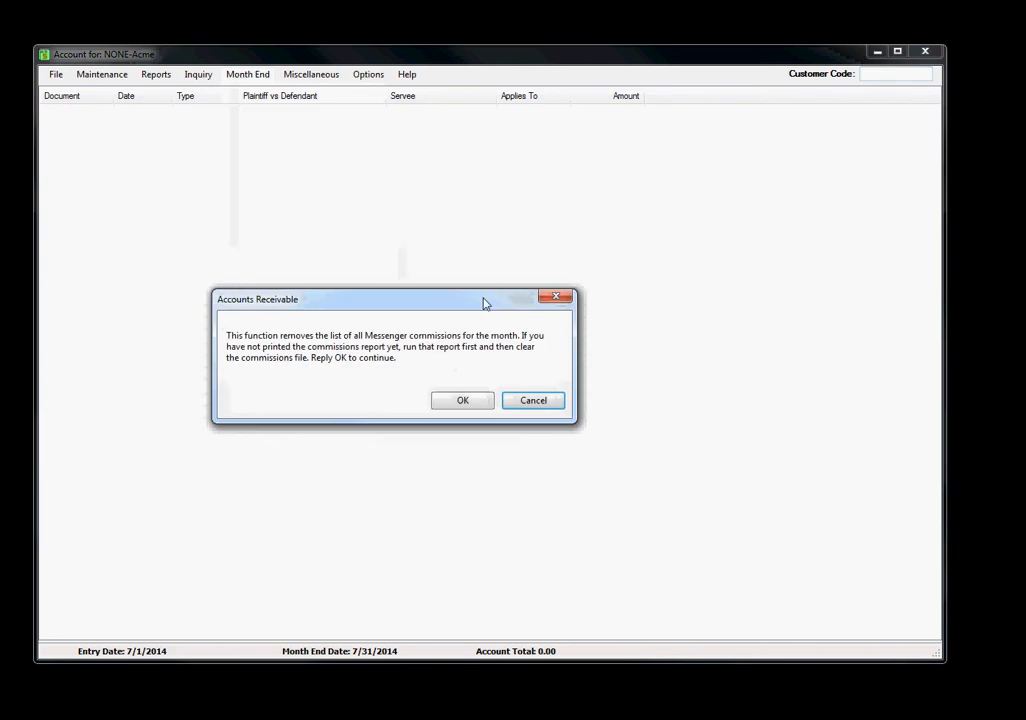
pyautogui.click(463, 401)
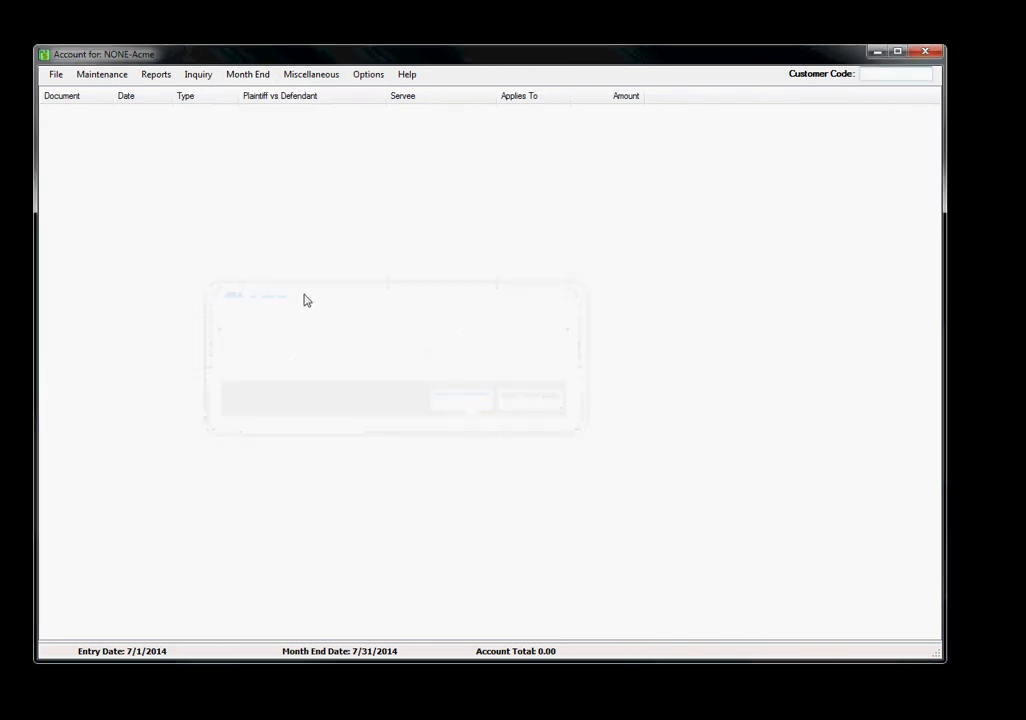